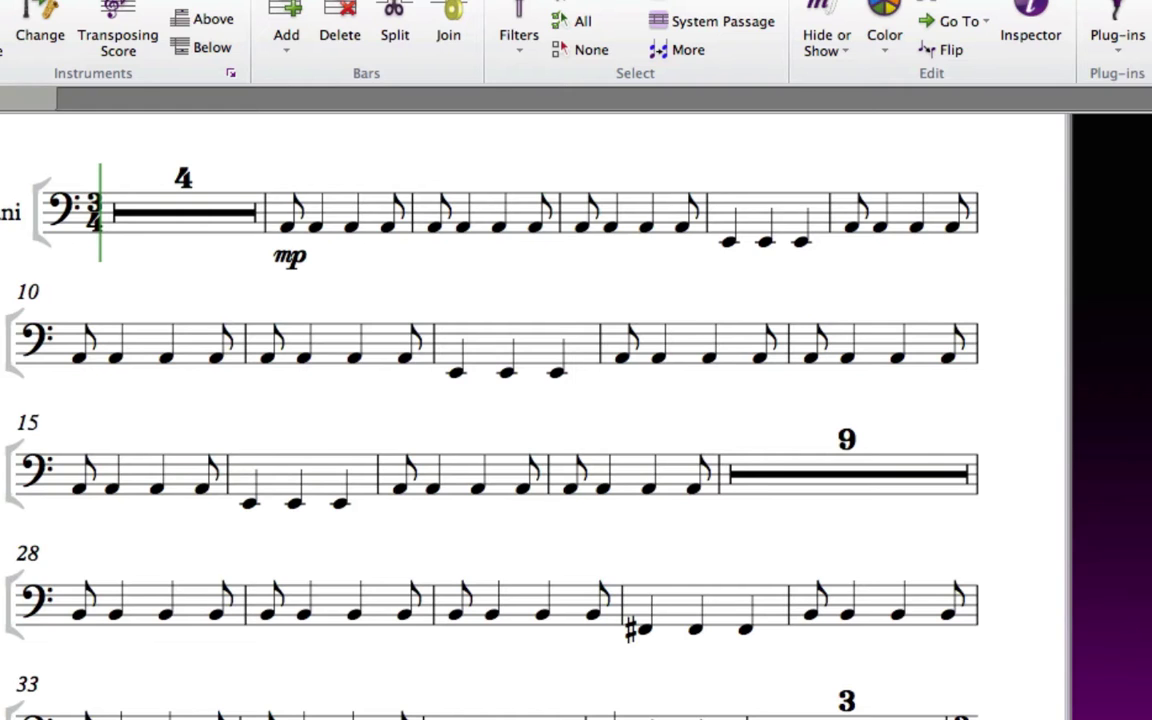
- Open Zero1.sib from Core Resources > Lesson 5, keeping the current playback configuration
{"action": "key", "text": "super+o"}
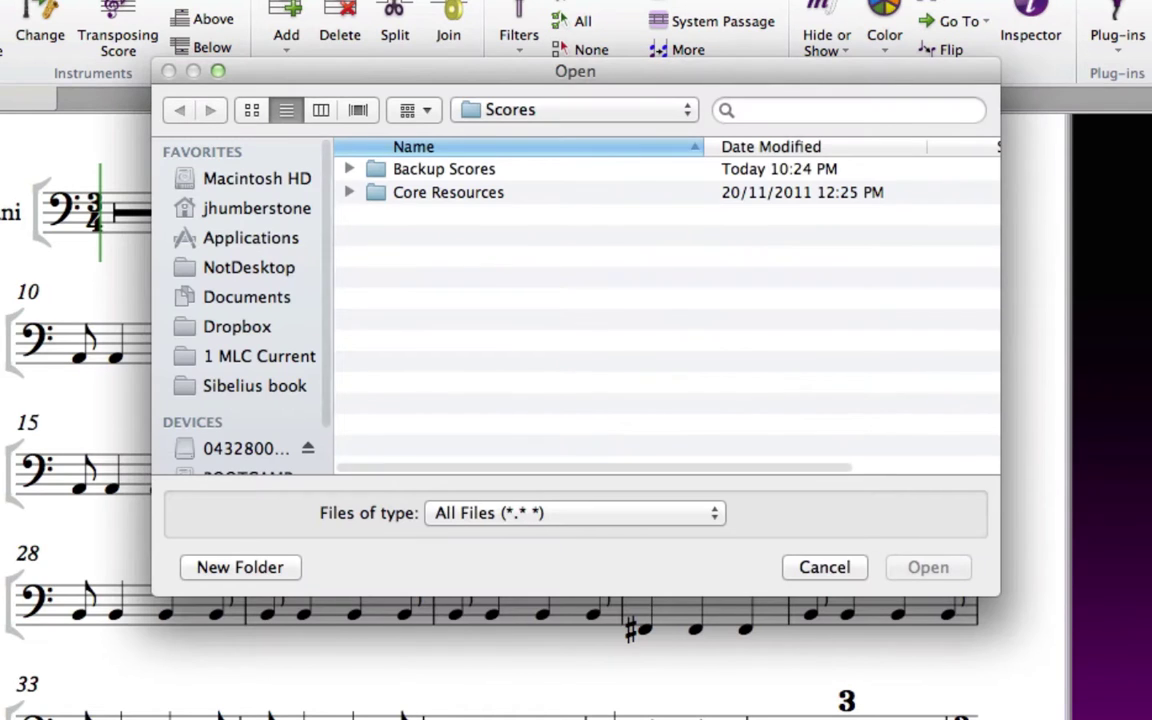
{"action": "double_click", "coordinate": [403, 194]}
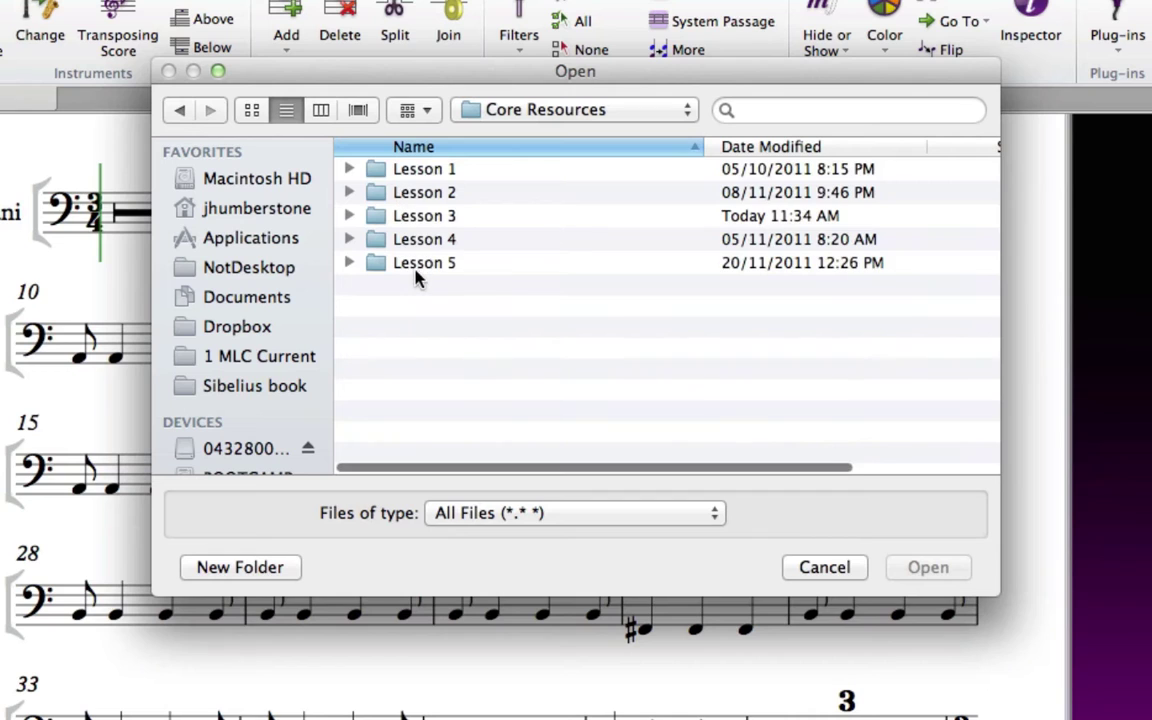
{"action": "double_click", "coordinate": [415, 264]}
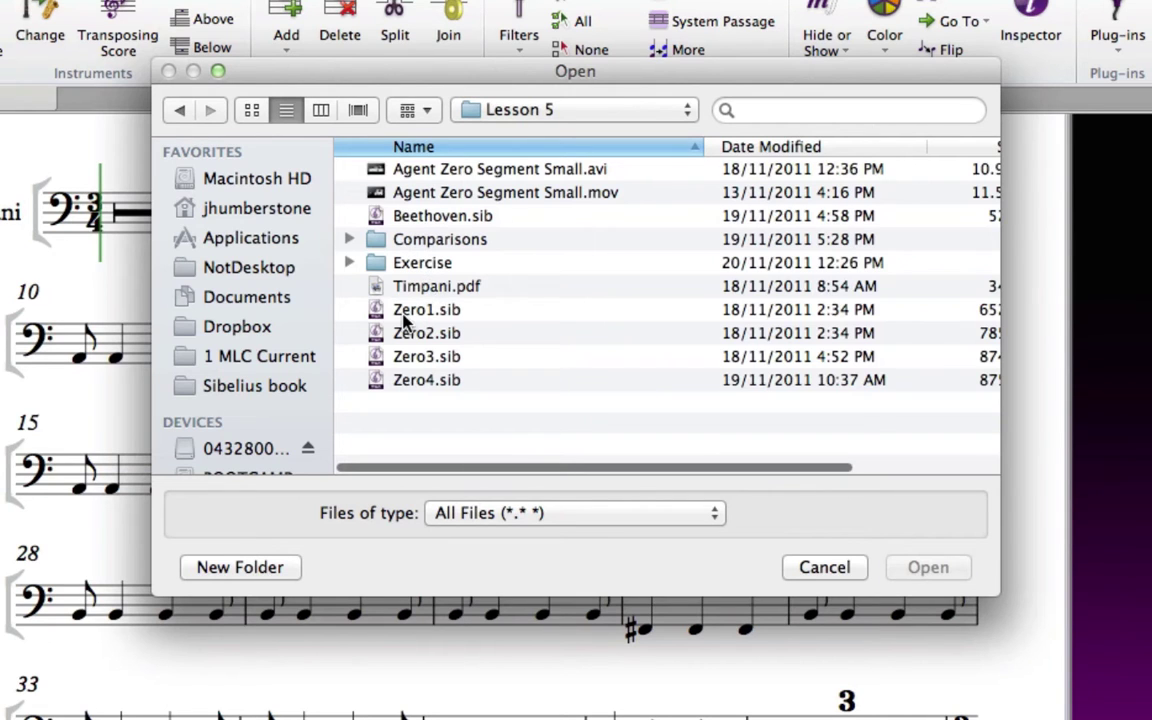
{"action": "double_click", "coordinate": [405, 314]}
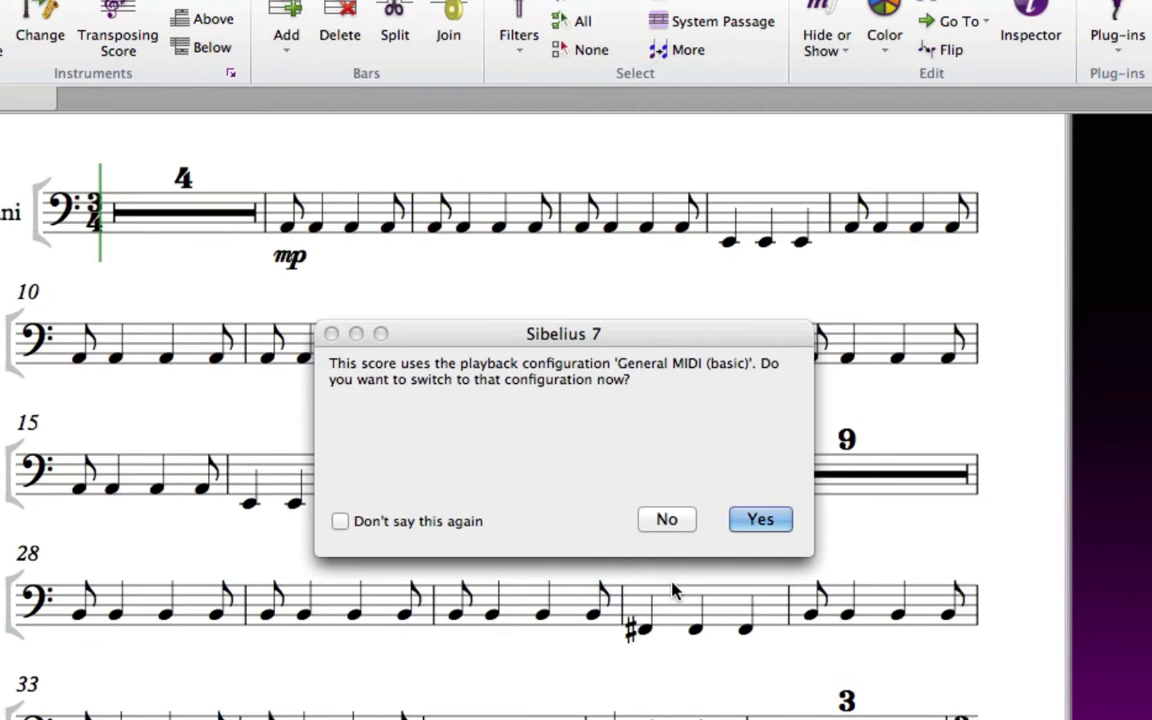
{"action": "left_click", "coordinate": [670, 520]}
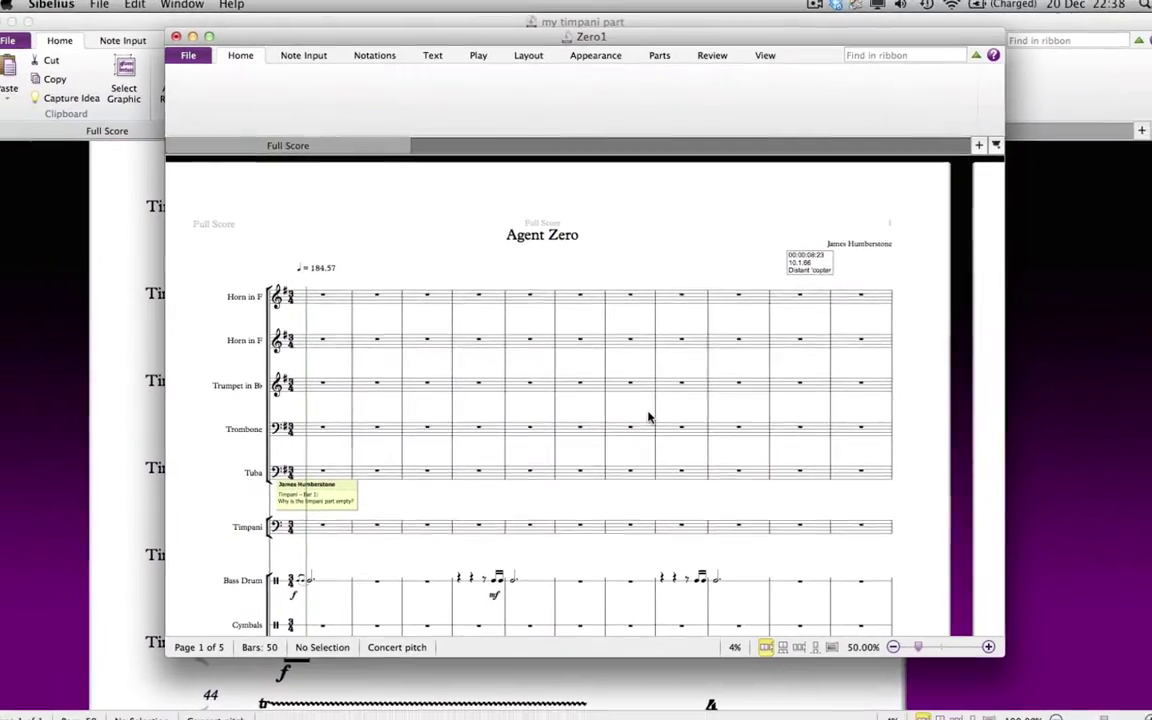
- Copy the timpani part's staff and paste it into bar 1 of Zero1's empty Timpani staff
{"action": "left_click", "coordinate": [219, 40]}
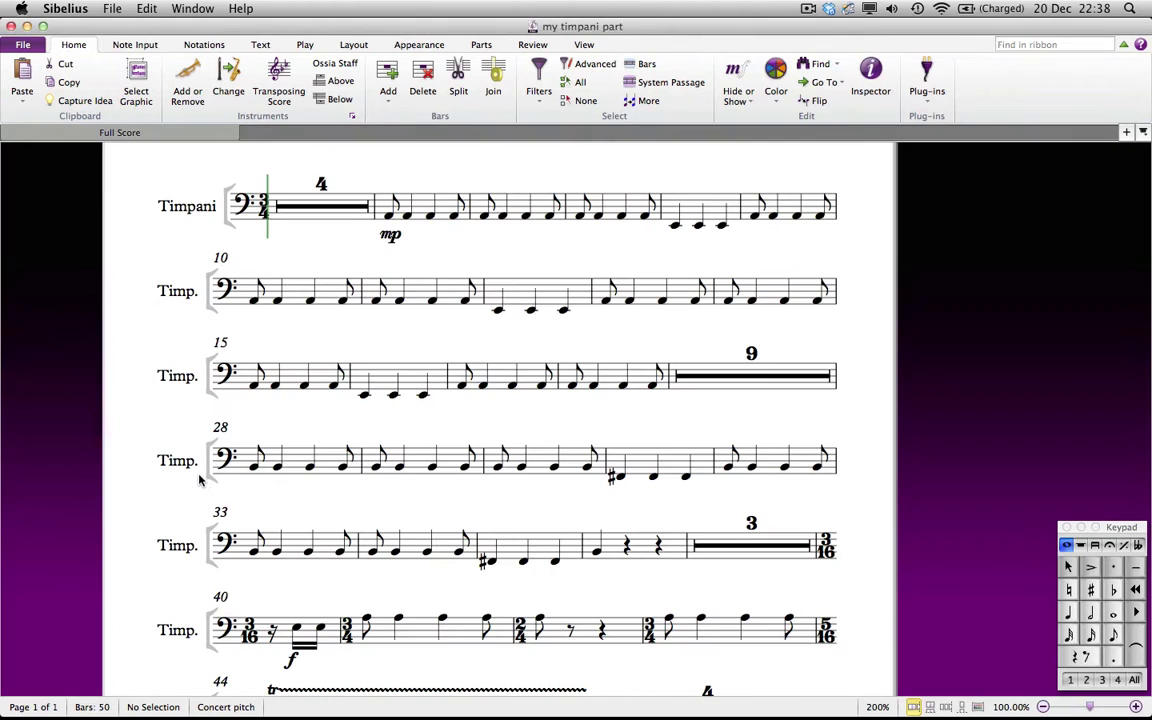
{"action": "left_click", "coordinate": [314, 218]}
{"action": "double_click", "coordinate": [314, 218]}
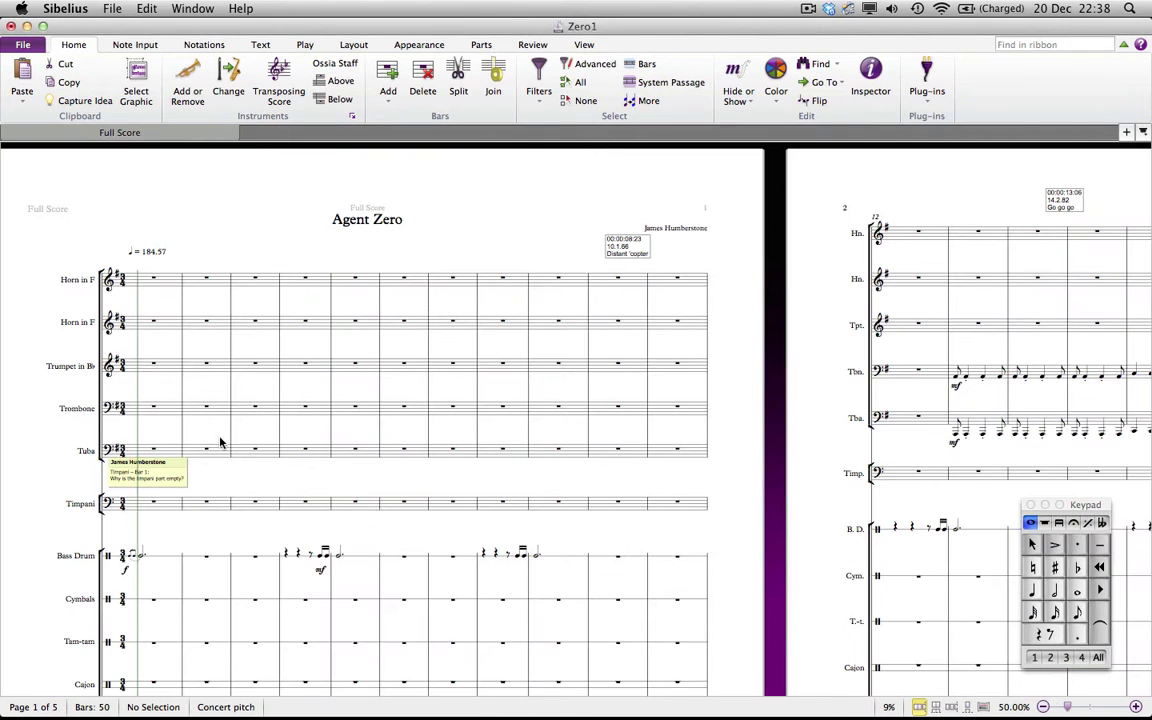
{"action": "left_click", "coordinate": [175, 503]}
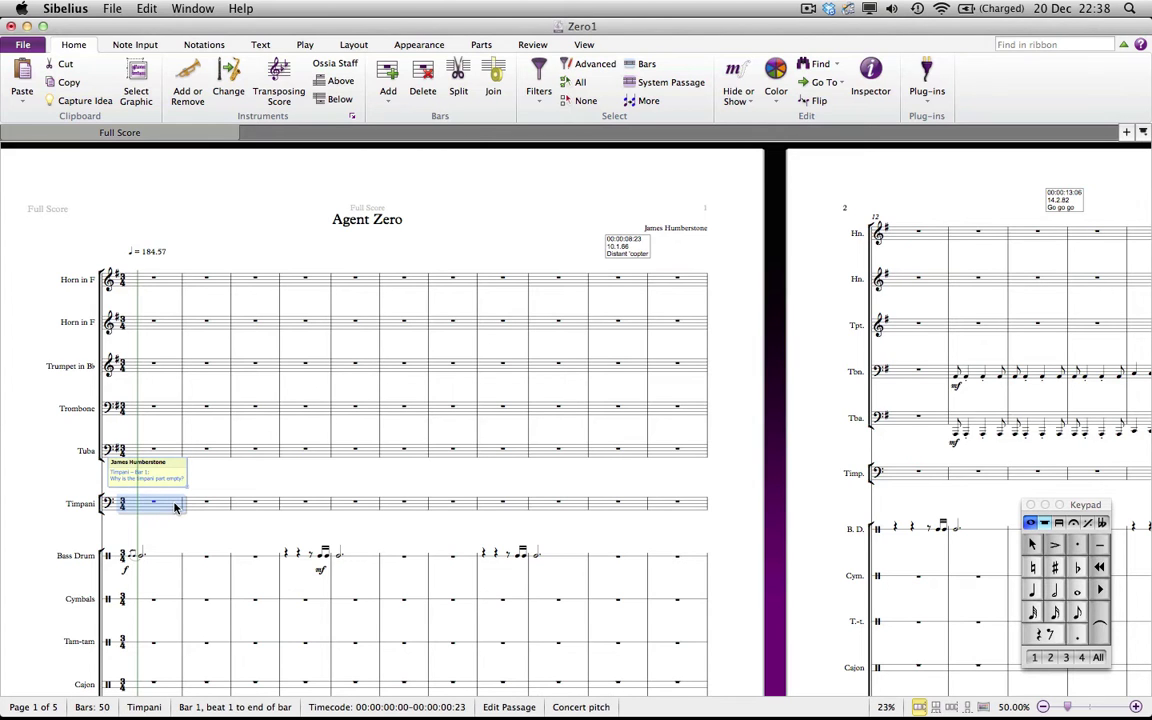
{"action": "key", "text": "super+shift+a"}
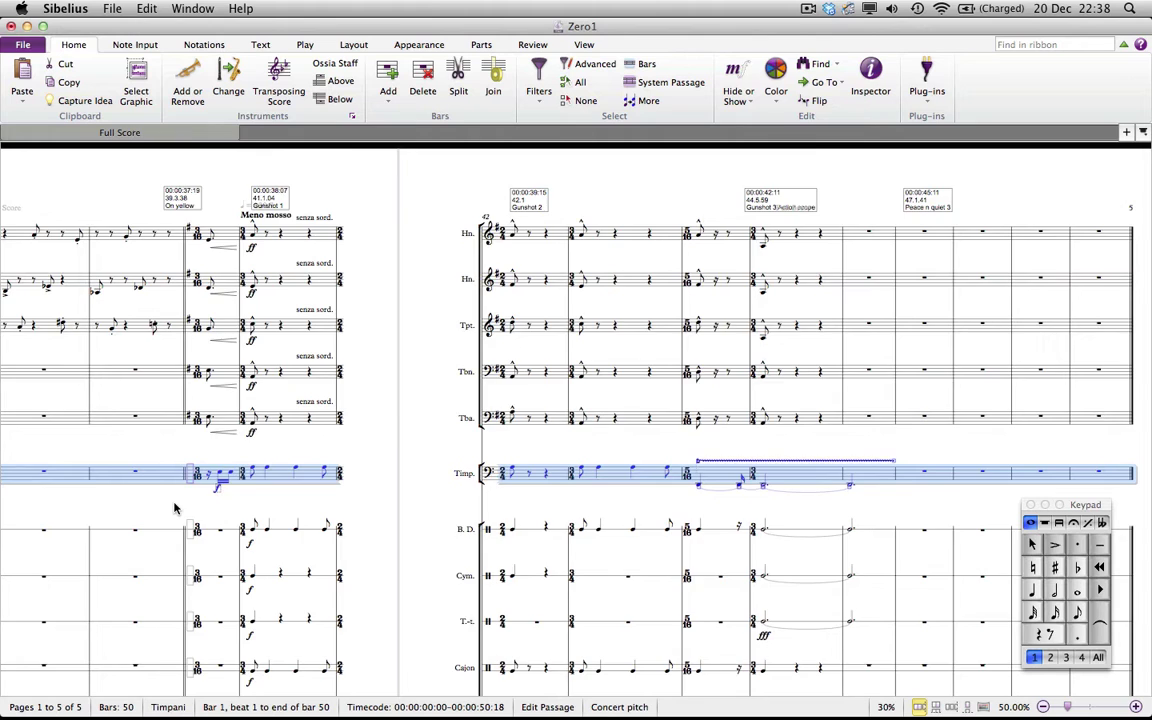
{"action": "key", "text": "Home"}
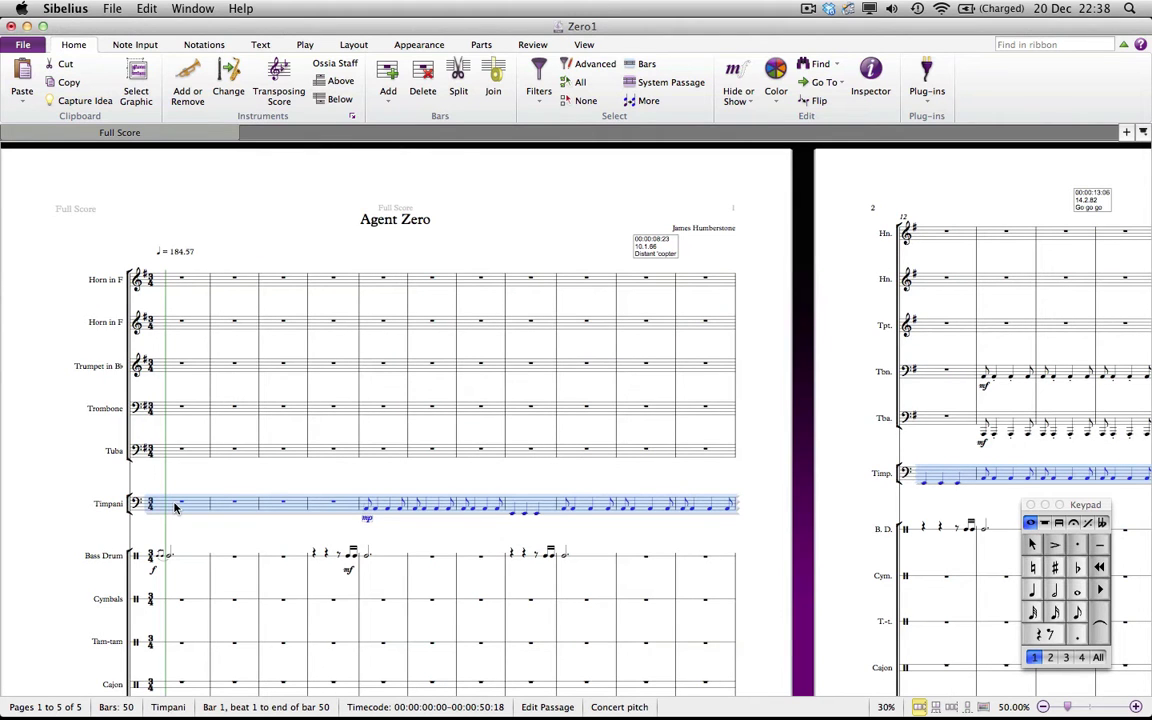
{"action": "key", "text": "Escape"}
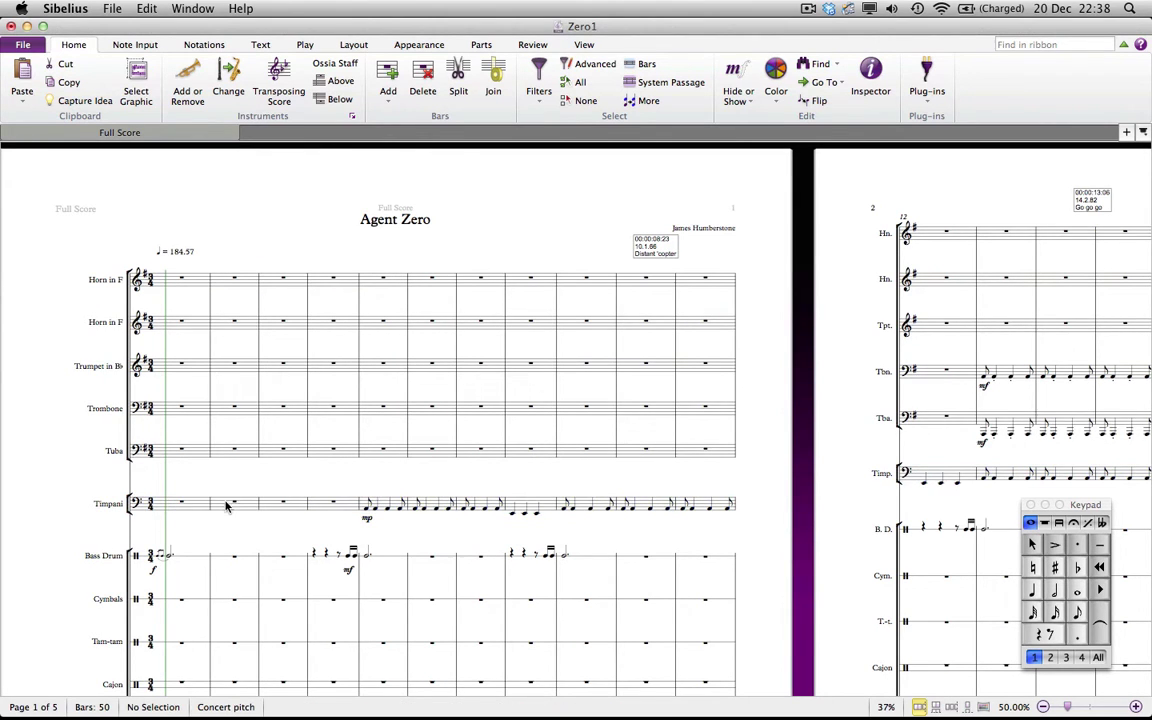
- Save Version 11 from the Review tab with the comment 'I added the missing timpani part'
{"action": "left_click_drag", "start_coordinate": [270, 488], "coordinate": [305, 396]}
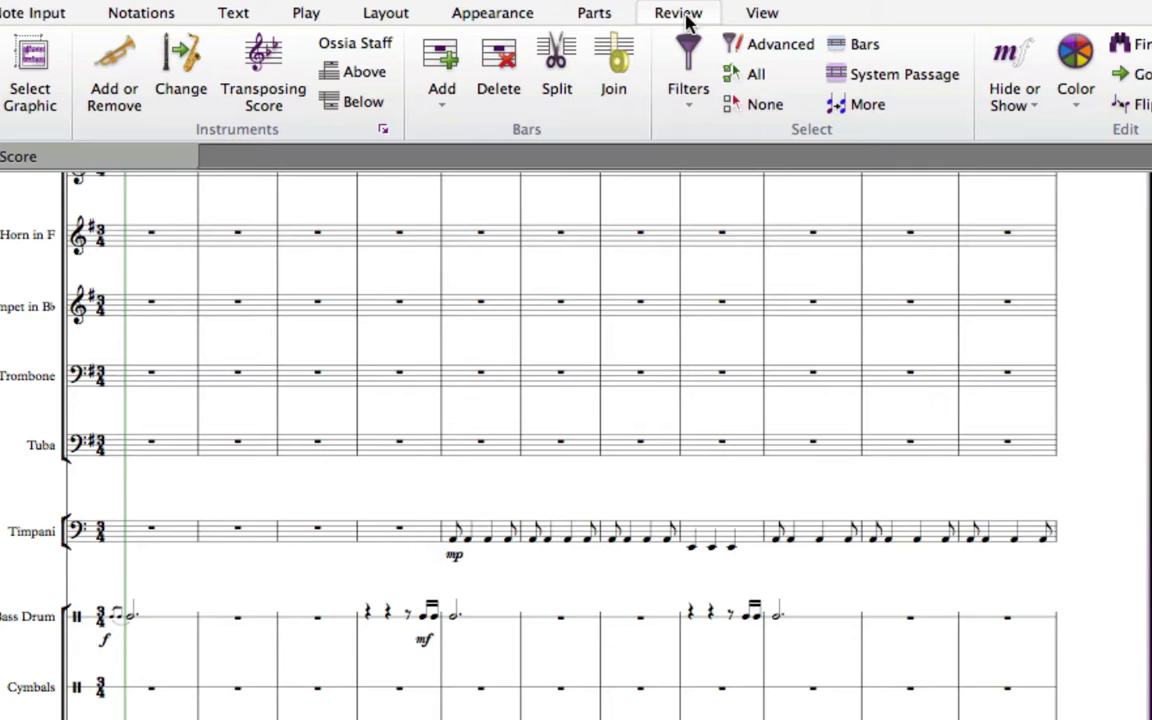
{"action": "left_click", "coordinate": [679, 13]}
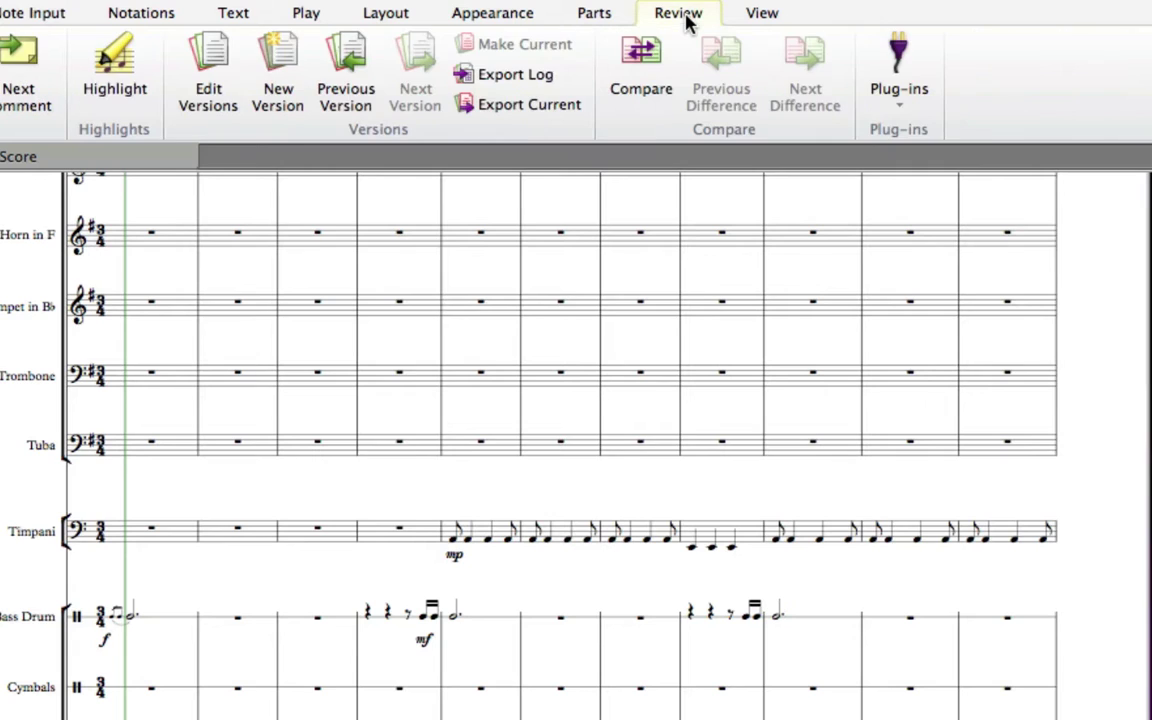
{"action": "left_click", "coordinate": [279, 90]}
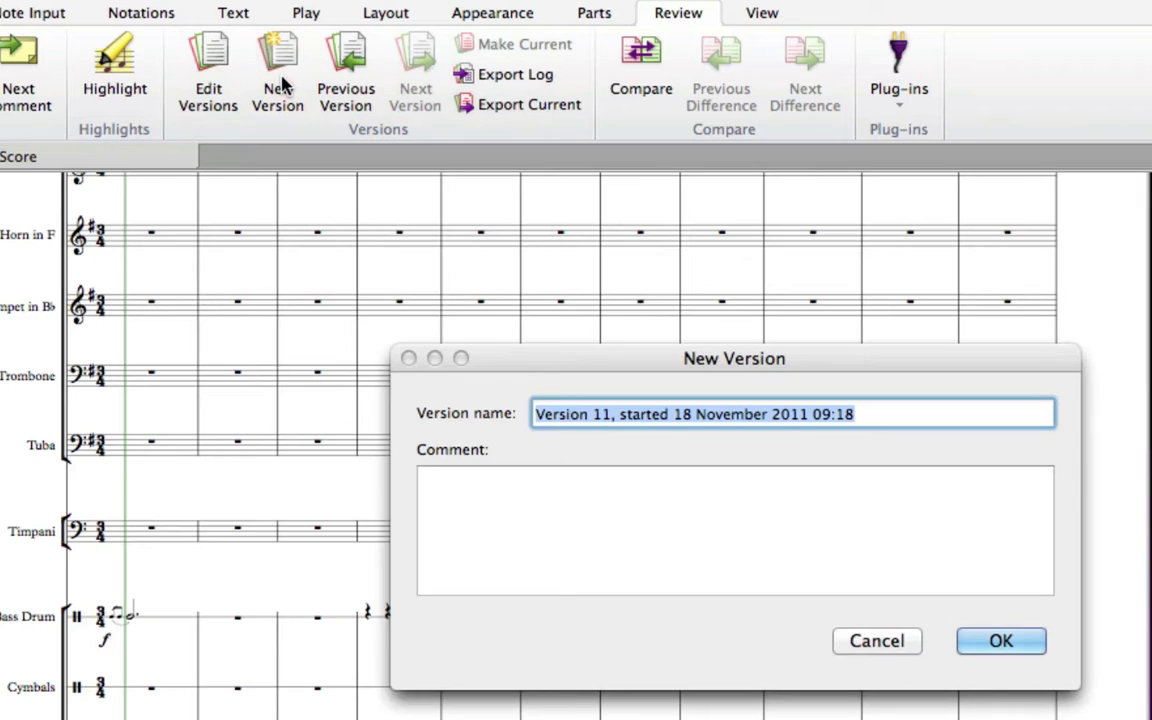
{"action": "left_click", "coordinate": [619, 543]}
{"action": "type", "text": "I add"}
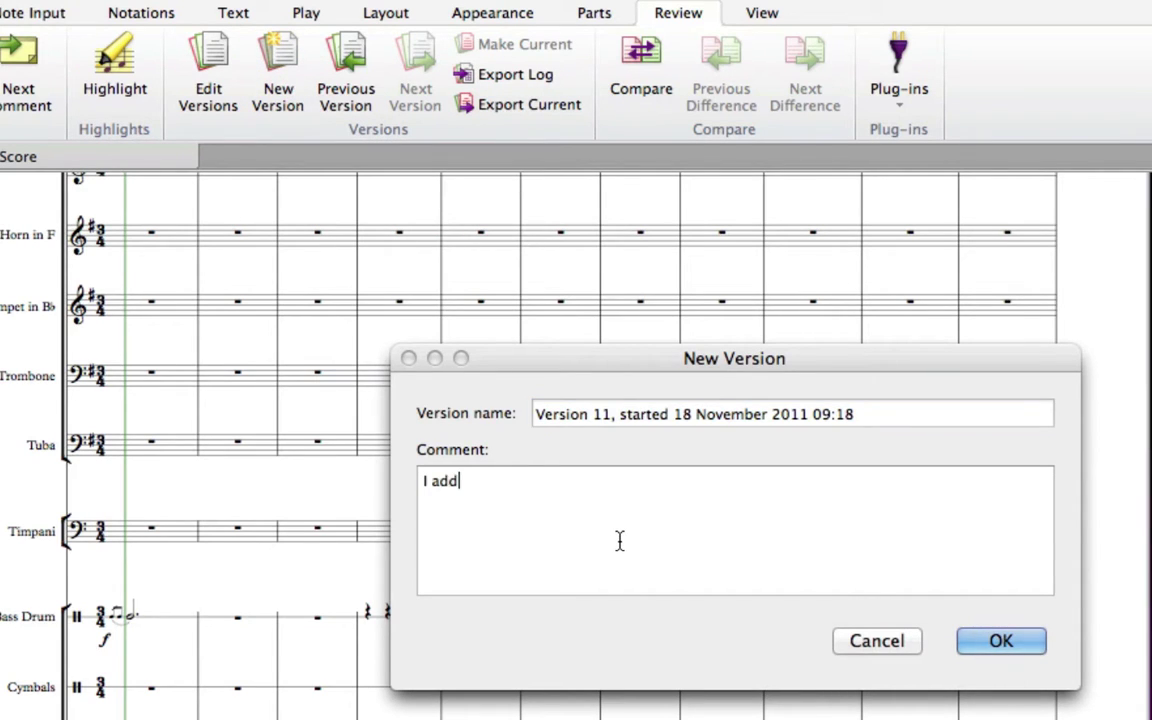
{"action": "type", "text": "ed the miss"}
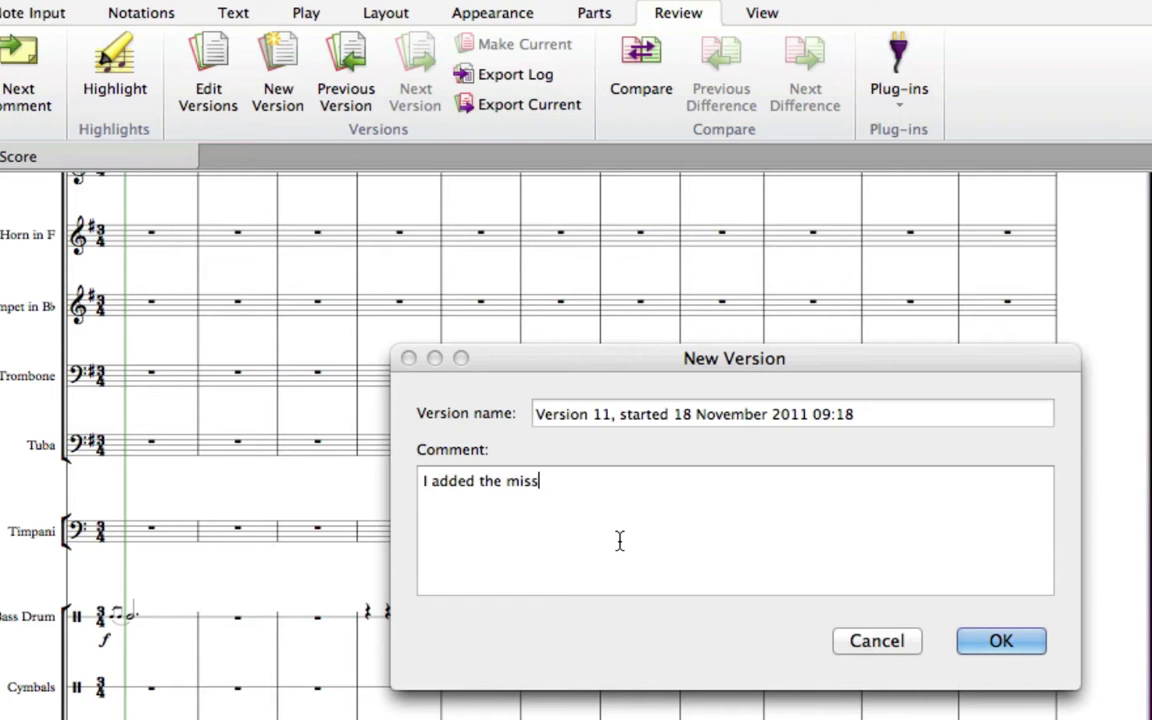
{"action": "type", "text": "ing timpani "}
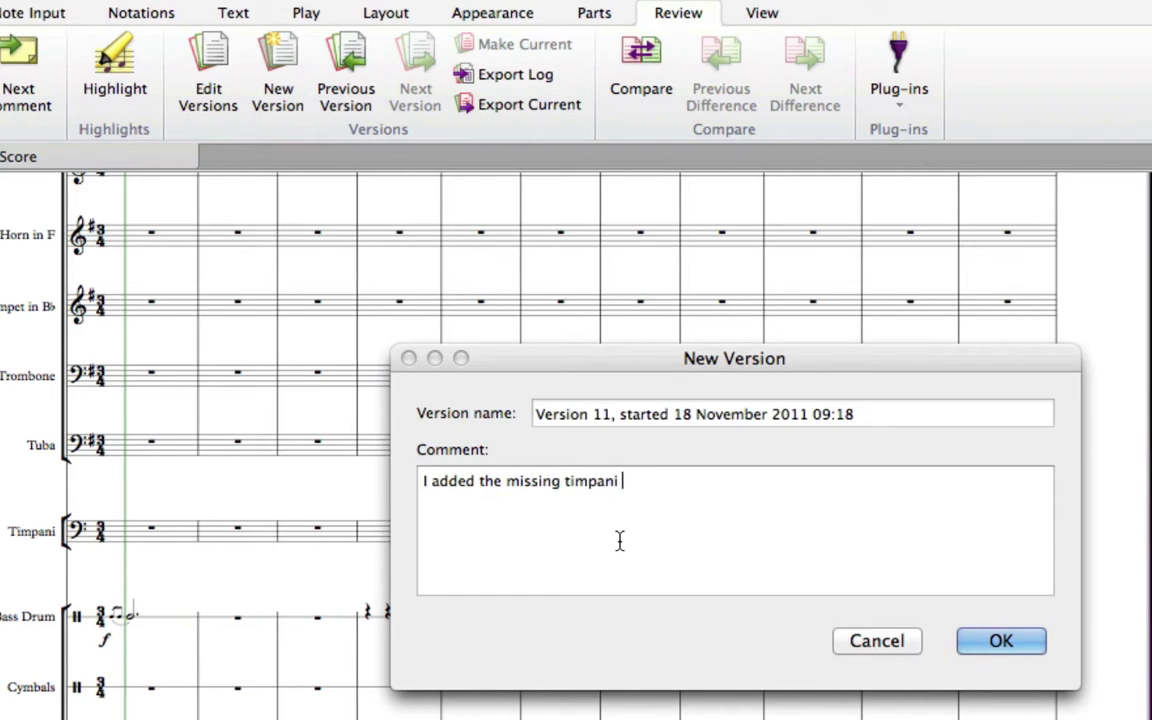
{"action": "type", "text": "part"}
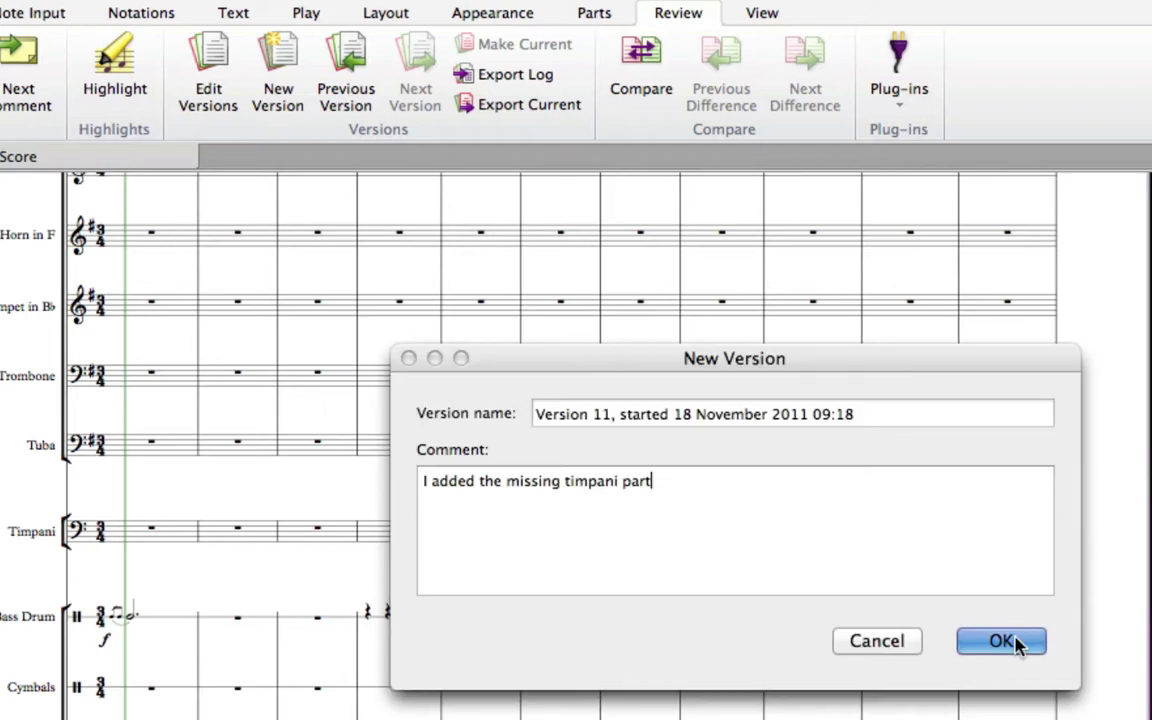
{"action": "left_click", "coordinate": [1003, 641]}
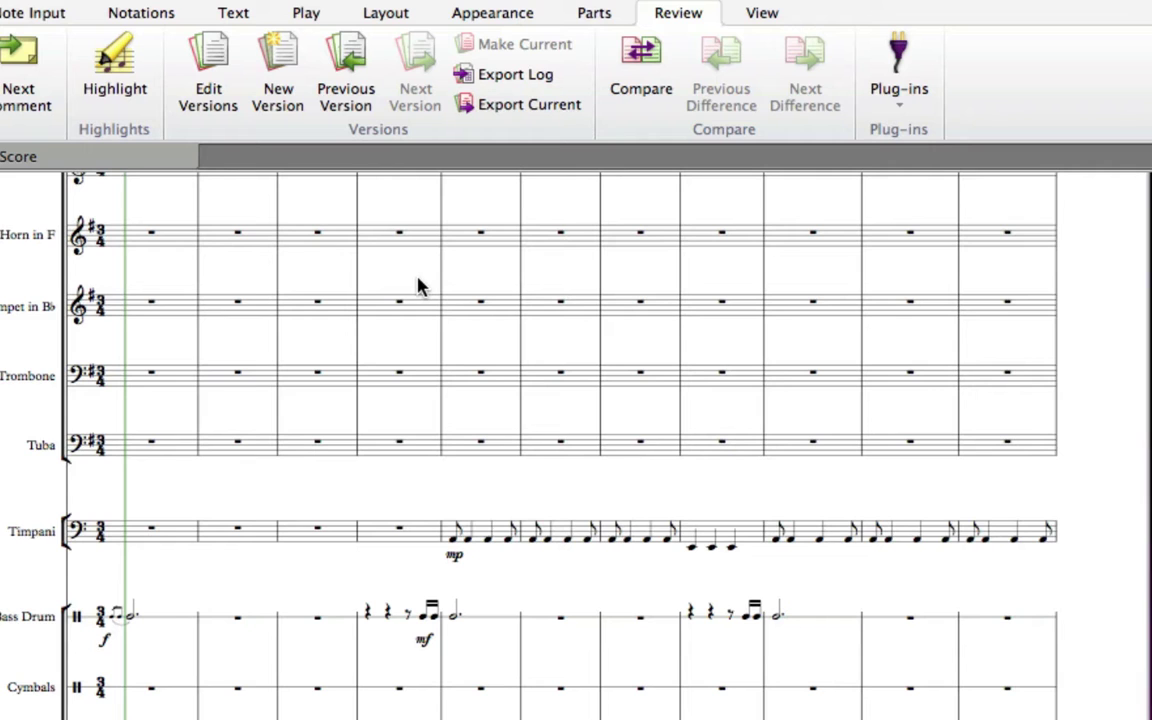
{"action": "left_click_drag", "start_coordinate": [406, 218], "coordinate": [405, 390]}
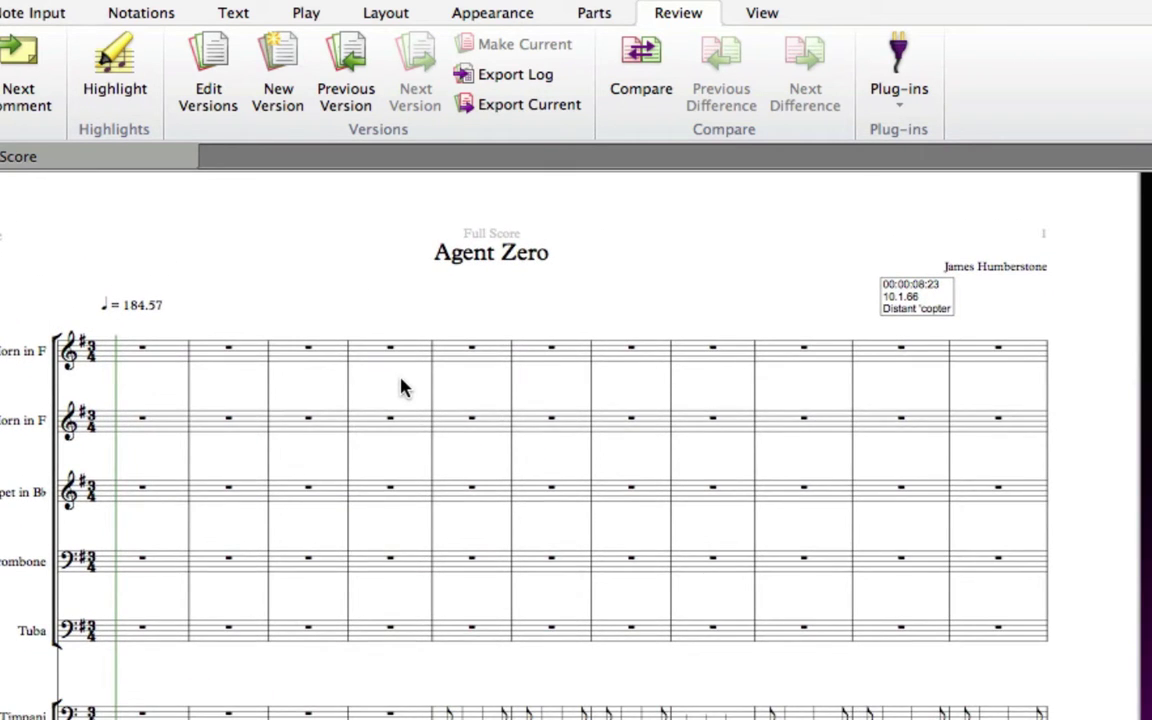
- Add the video Agent Zero Segment Small.mov from Core Resources > Lesson 5 via Play > Video
{"action": "left_click", "coordinate": [307, 20]}
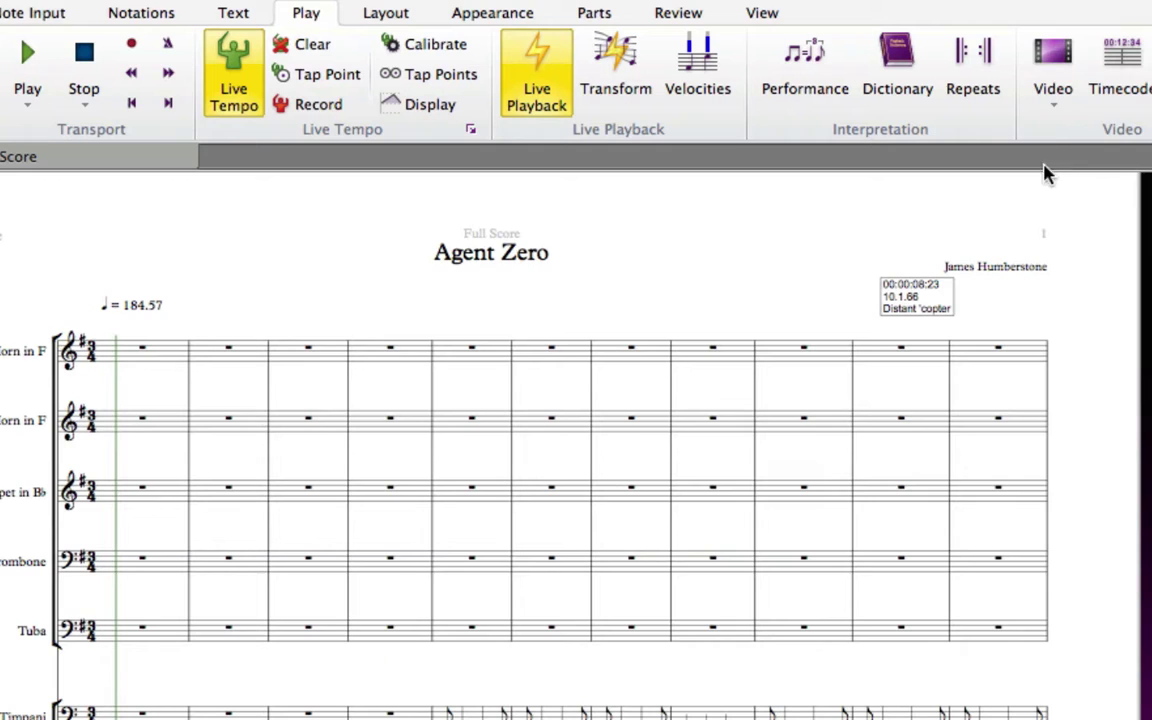
{"action": "left_click", "coordinate": [1052, 105]}
{"action": "left_click", "coordinate": [1050, 133]}
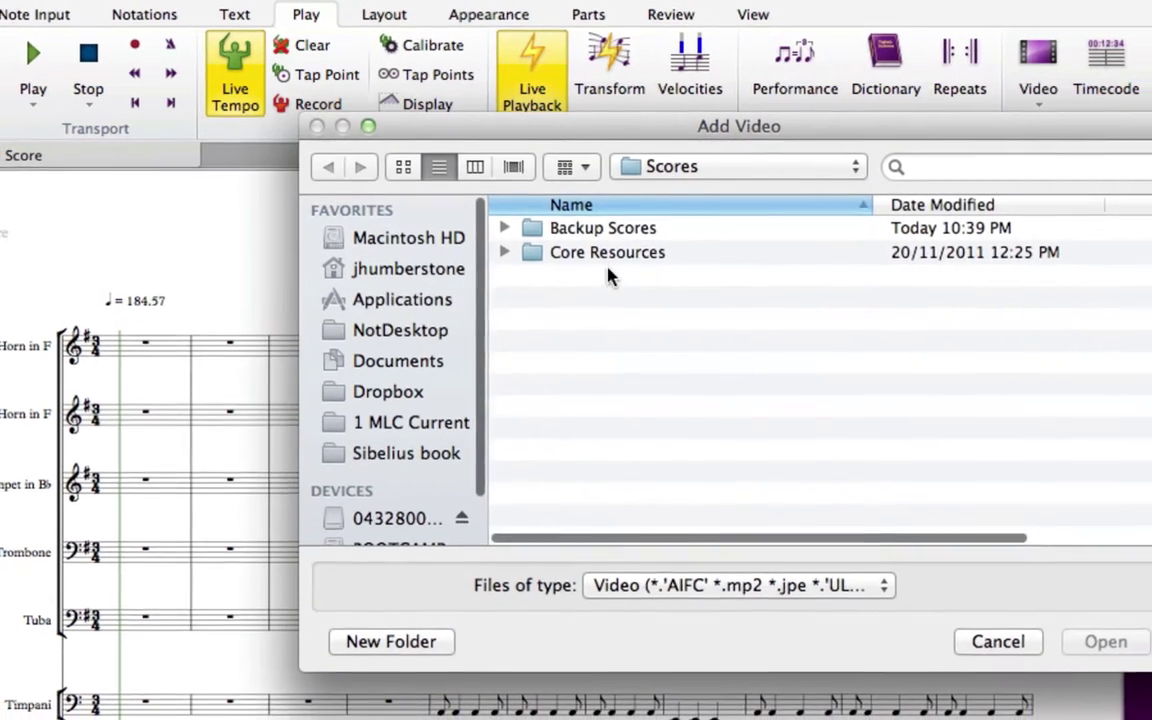
{"action": "left_click", "coordinate": [612, 262]}
{"action": "double_click", "coordinate": [603, 262]}
{"action": "double_click", "coordinate": [570, 316]}
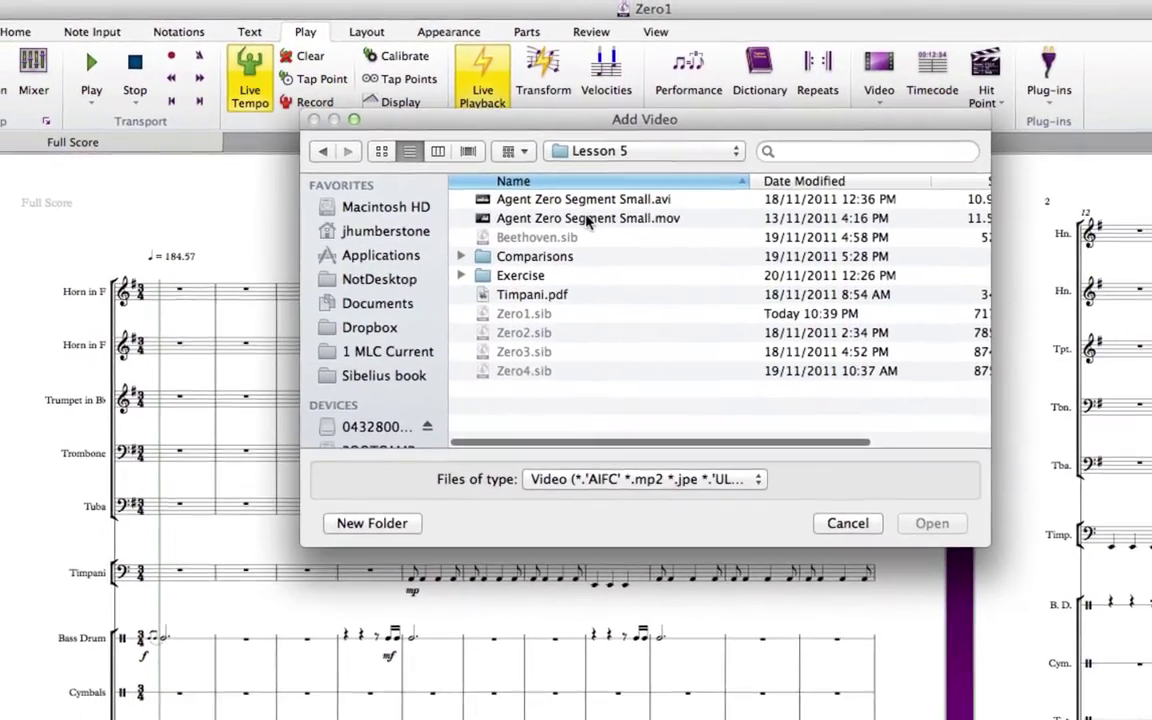
{"action": "double_click", "coordinate": [596, 232]}
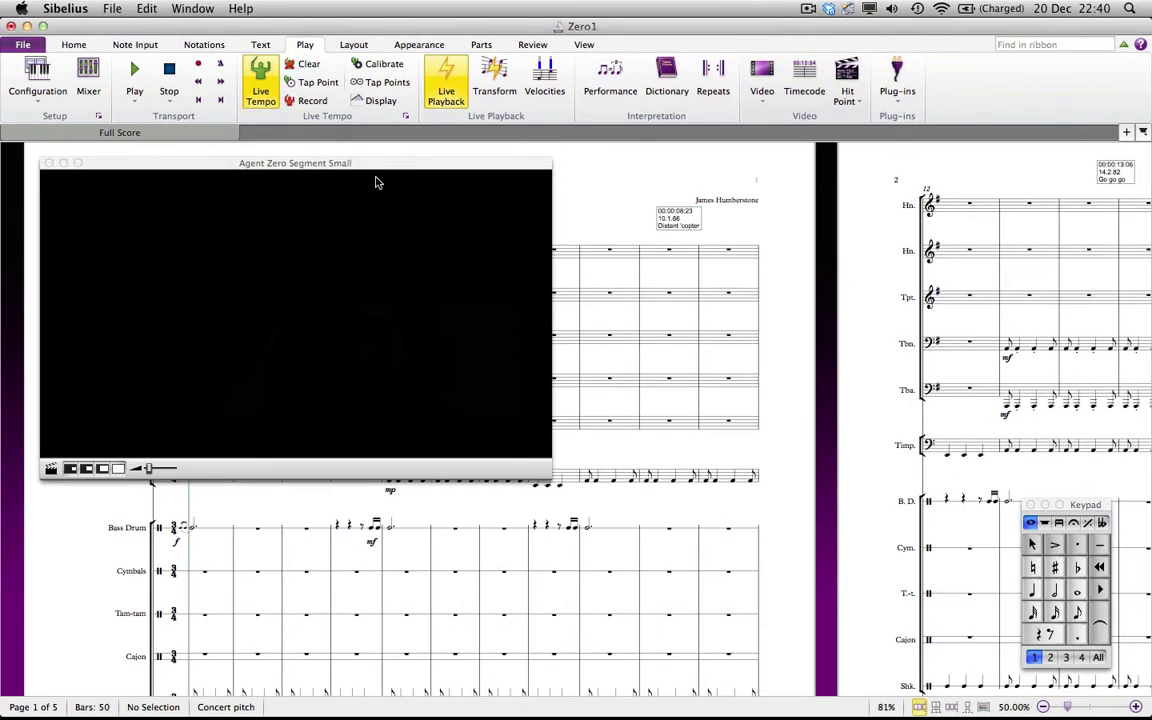
- Move the video window to the upper right and raise the video's volume slider
{"action": "left_click_drag", "start_coordinate": [379, 170], "coordinate": [954, 144]}
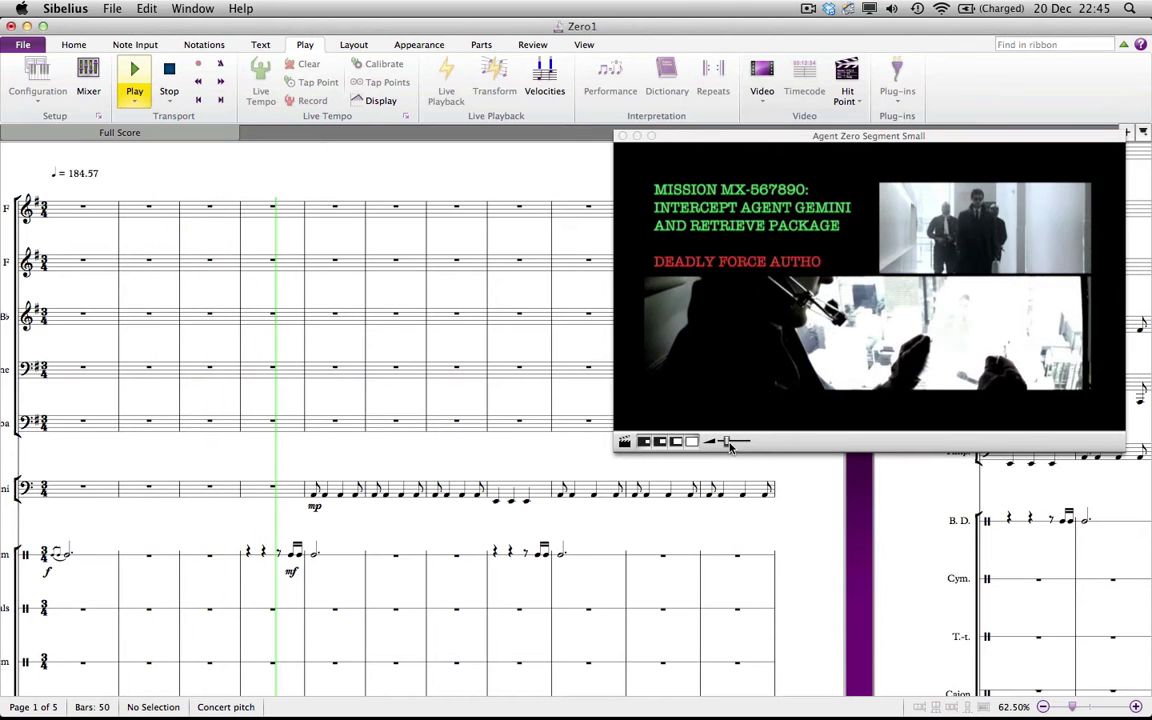
{"action": "mouse_move", "coordinate": [727, 441]}
{"action": "left_mouse_down"}
{"action": "mouse_move", "coordinate": [742, 441]}
{"action": "mouse_move", "coordinate": [728, 447]}
{"action": "left_mouse_up"}
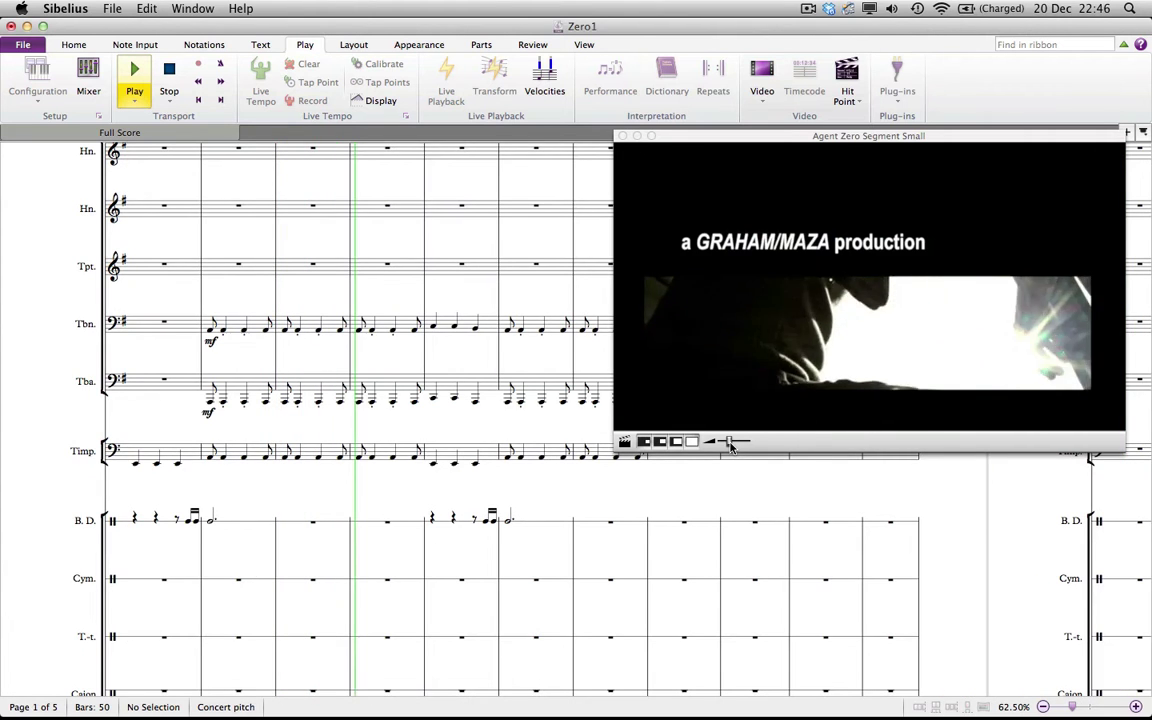
{"action": "left_click_drag", "start_coordinate": [730, 446], "coordinate": [733, 446]}
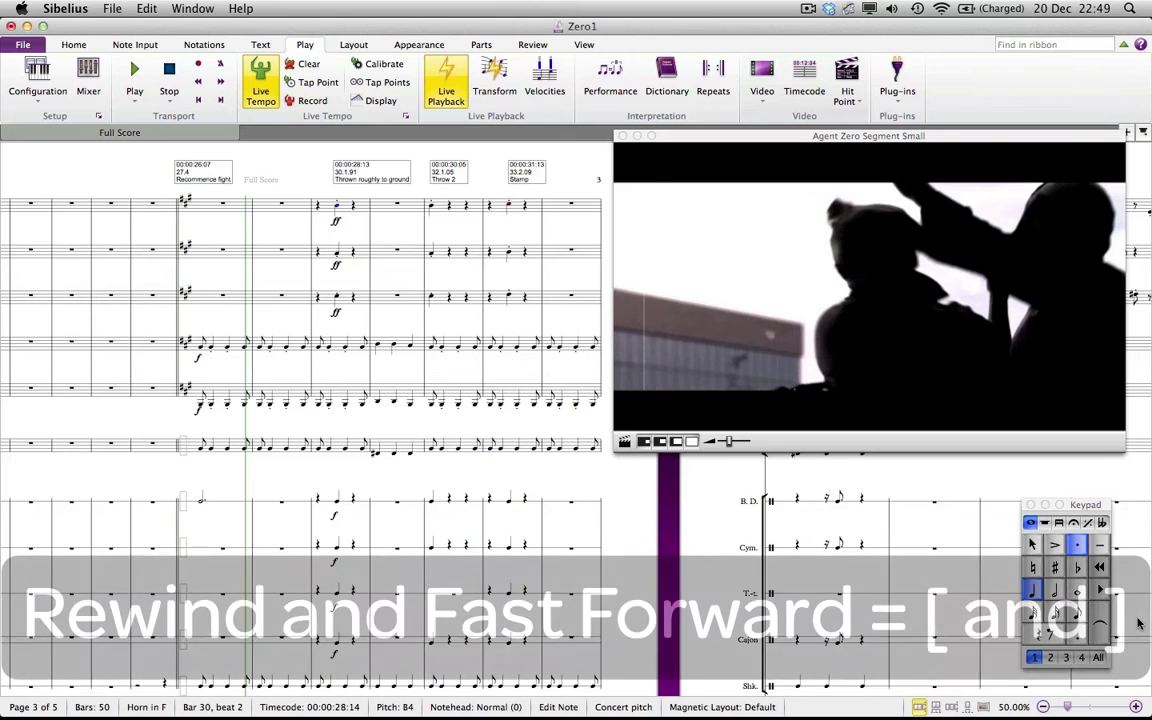
- Rewind, fast-forward and frame-step through the film with the bracket keys
{"action": "key", "text": "bracketleft"}
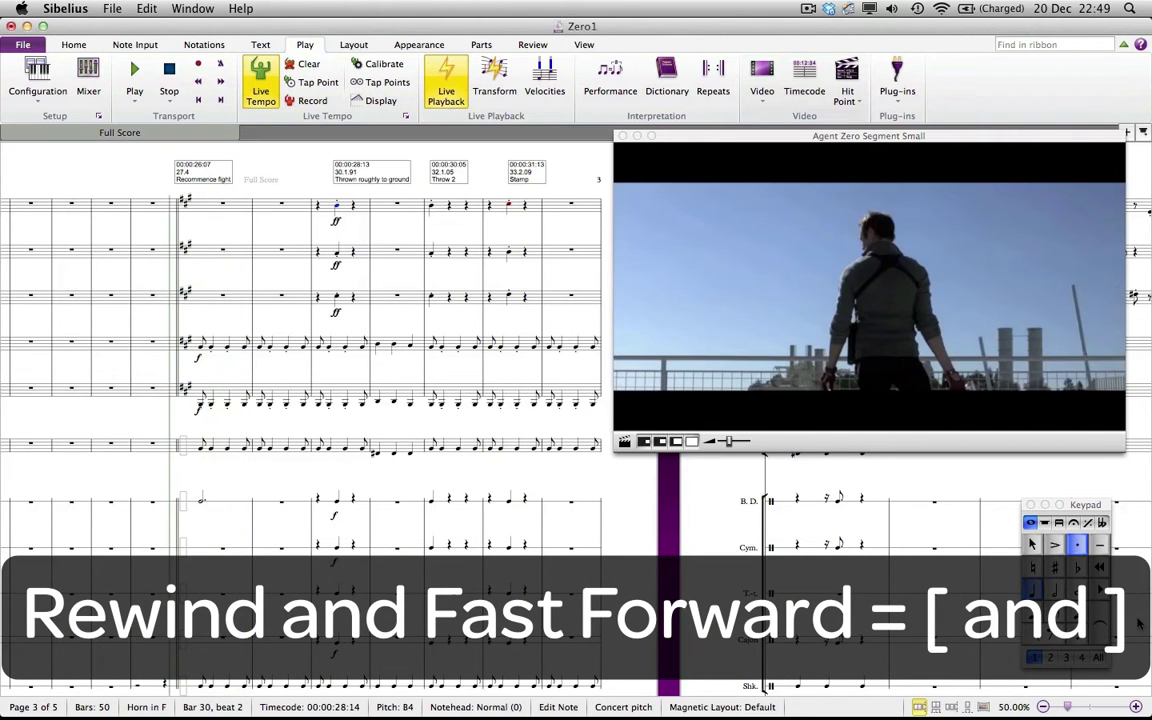
{"action": "key", "text": "bracketright"}
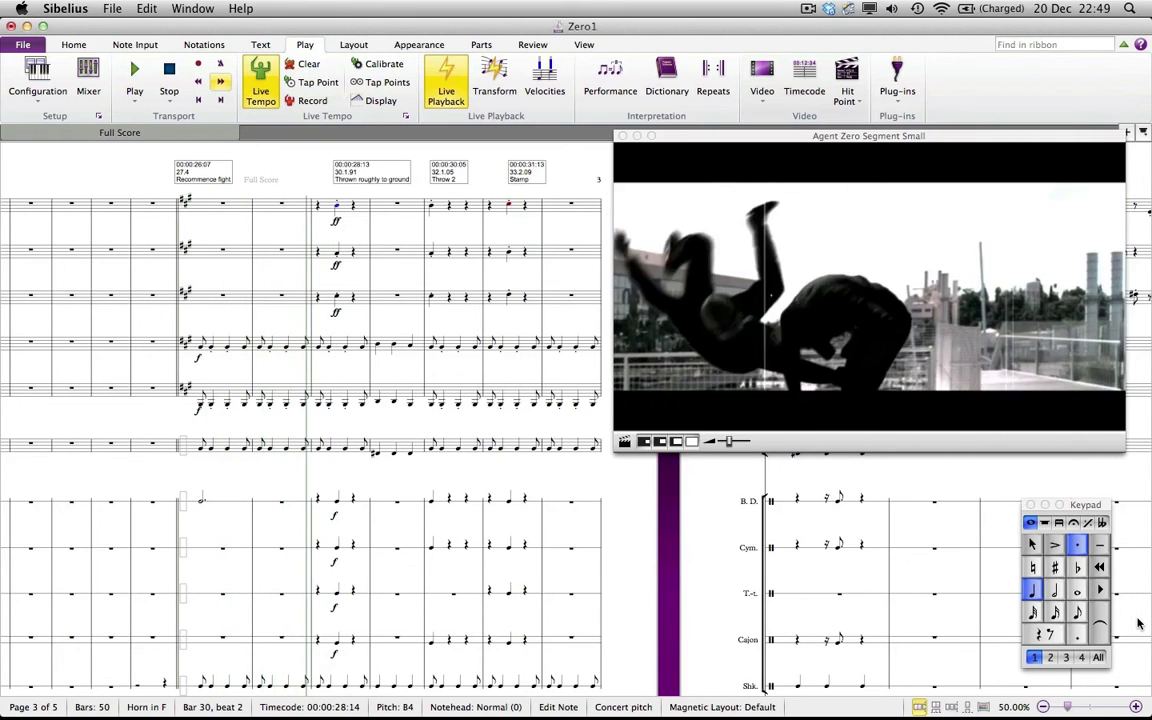
{"action": "key", "text": "bracketleft"}
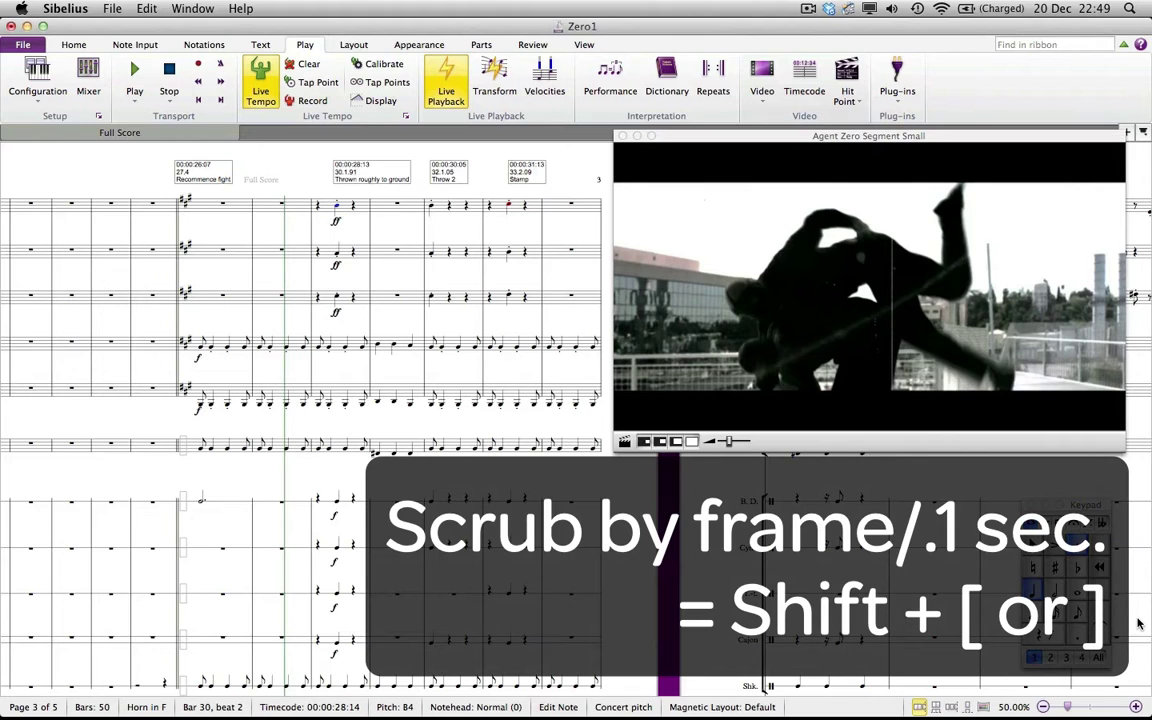
{"action": "key", "text": "shift+bracketright"}
{"action": "key", "text": "shift+bracketright"}
{"action": "key", "text": "shift+bracketright"}
{"action": "key", "text": "shift+bracketright"}
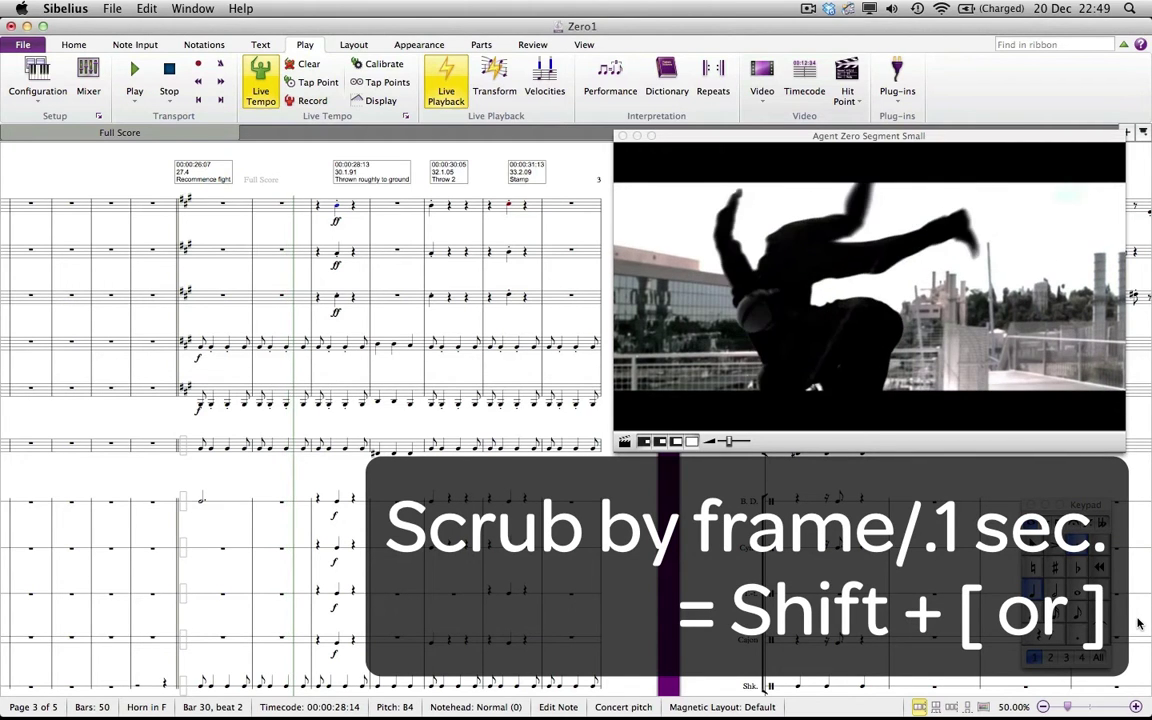
{"action": "key", "text": "shift+bracketright"}
{"action": "key", "text": "shift+bracketright"}
{"action": "key", "text": "shift+bracketright"}
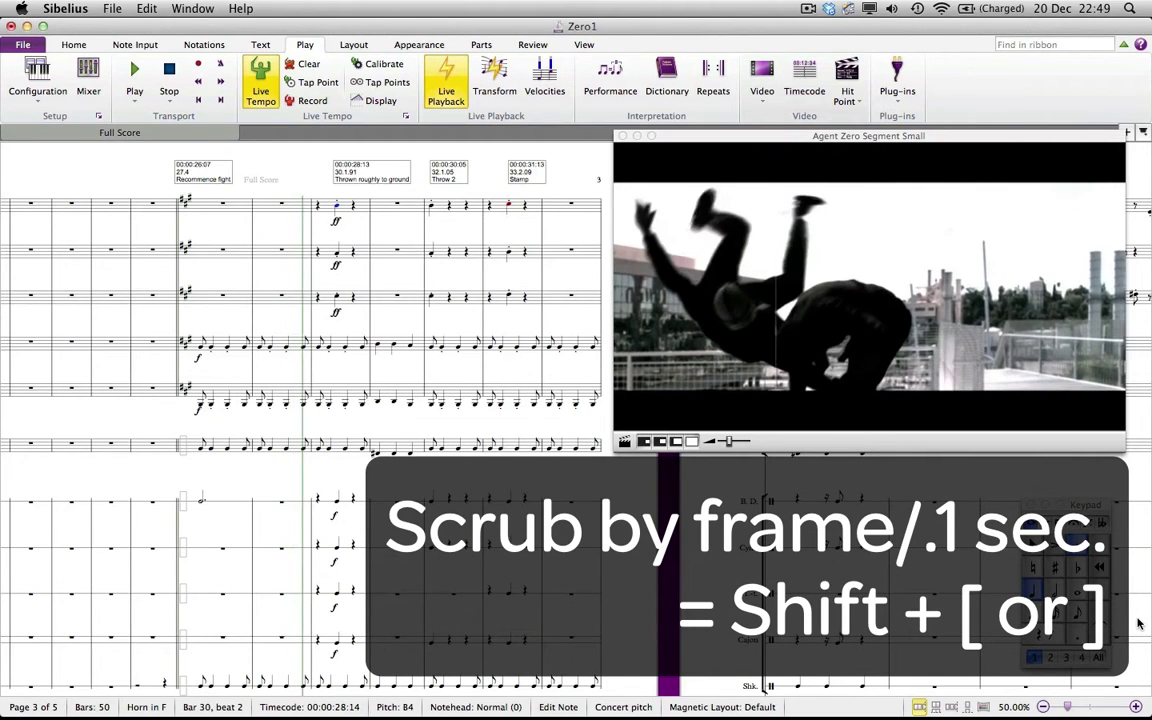
{"action": "key", "text": "shift+bracketright"}
{"action": "key", "text": "shift+bracketright"}
{"action": "key", "text": "shift+bracketright"}
{"action": "key", "text": "shift+bracketright"}
{"action": "key", "text": "shift+bracketright"}
{"action": "key", "text": "shift+bracketright"}
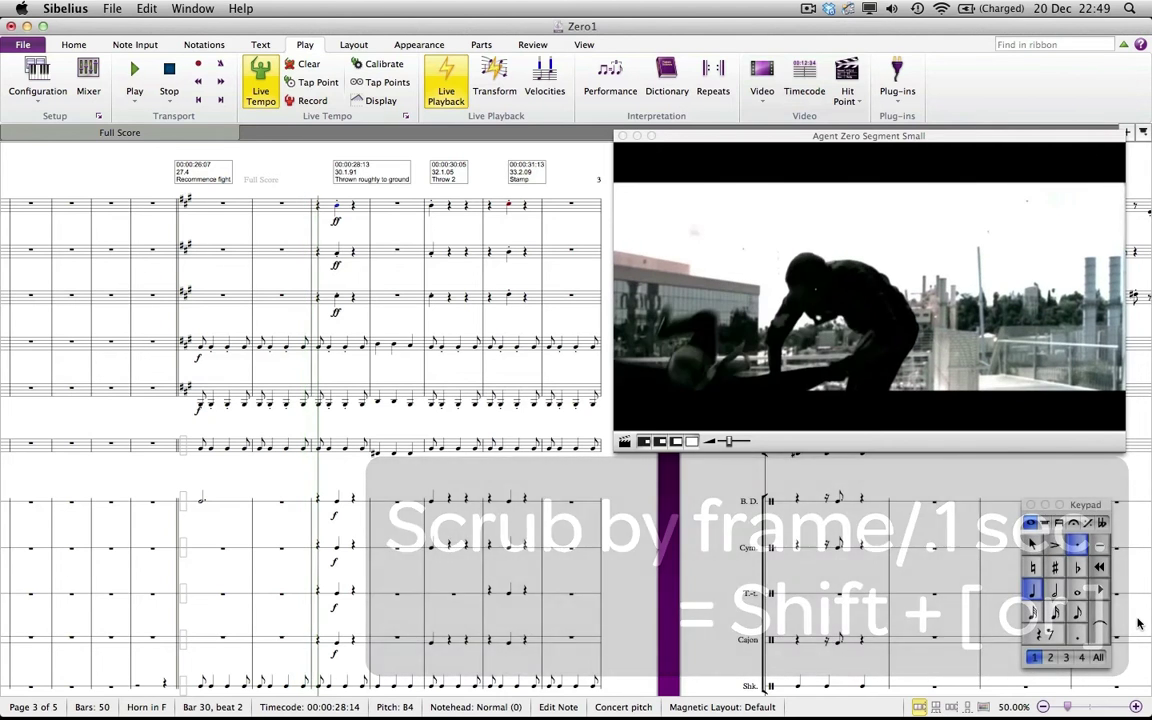
- Move the playback line to the Stamp hit point note in bar 33
{"action": "key", "text": "y"}
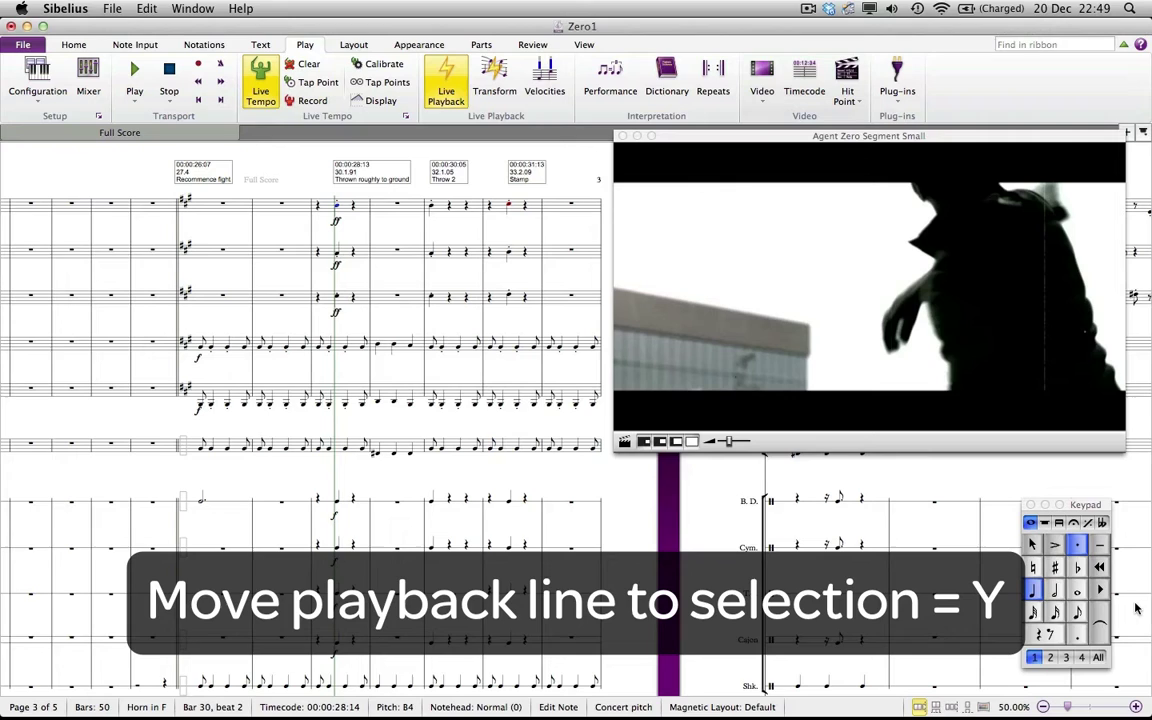
{"action": "left_click", "coordinate": [510, 207]}
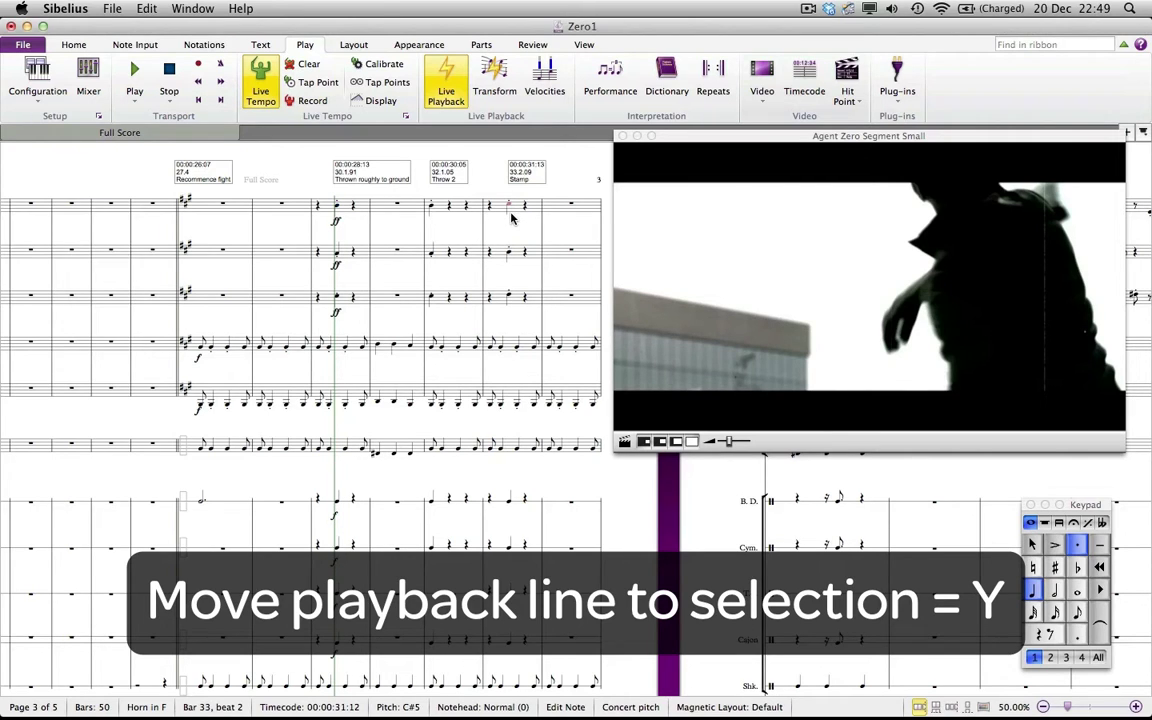
{"action": "key", "text": "y"}
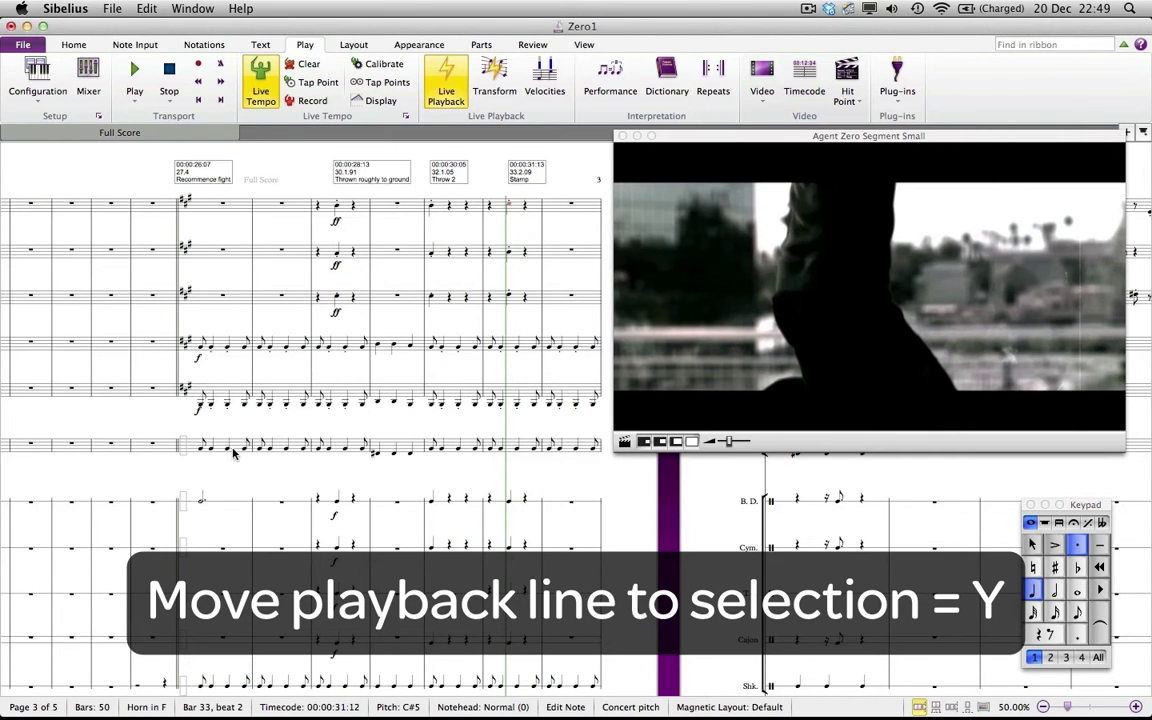
- Select the bar 28 trombone note, zoom in and pan across the Throw 2 and Stamp hit points
{"action": "left_click", "coordinate": [199, 350]}
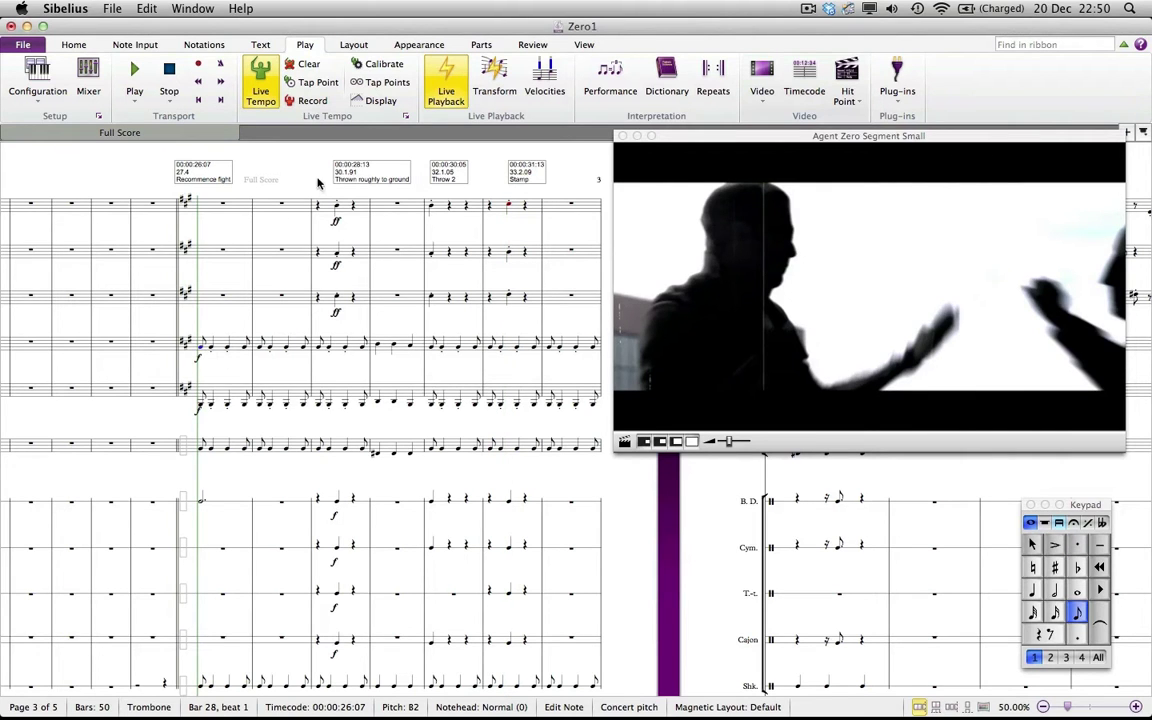
{"action": "left_click_drag", "start_coordinate": [312, 182], "coordinate": [299, 217]}
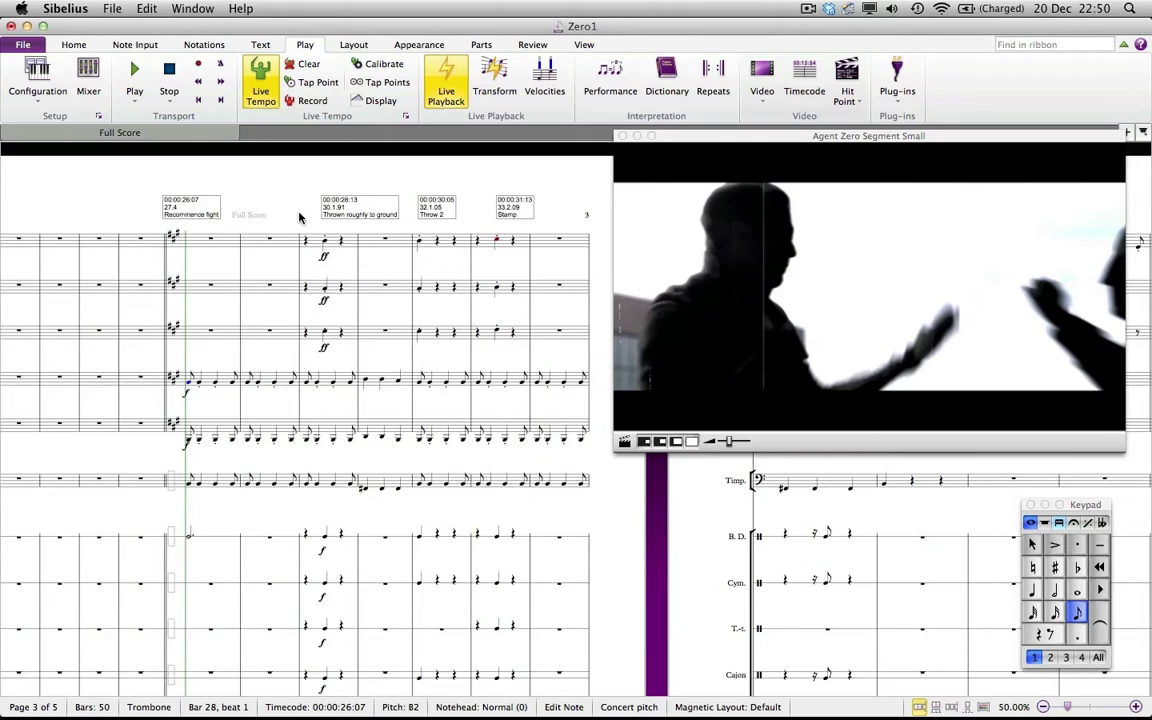
{"action": "key", "text": "super+equal"}
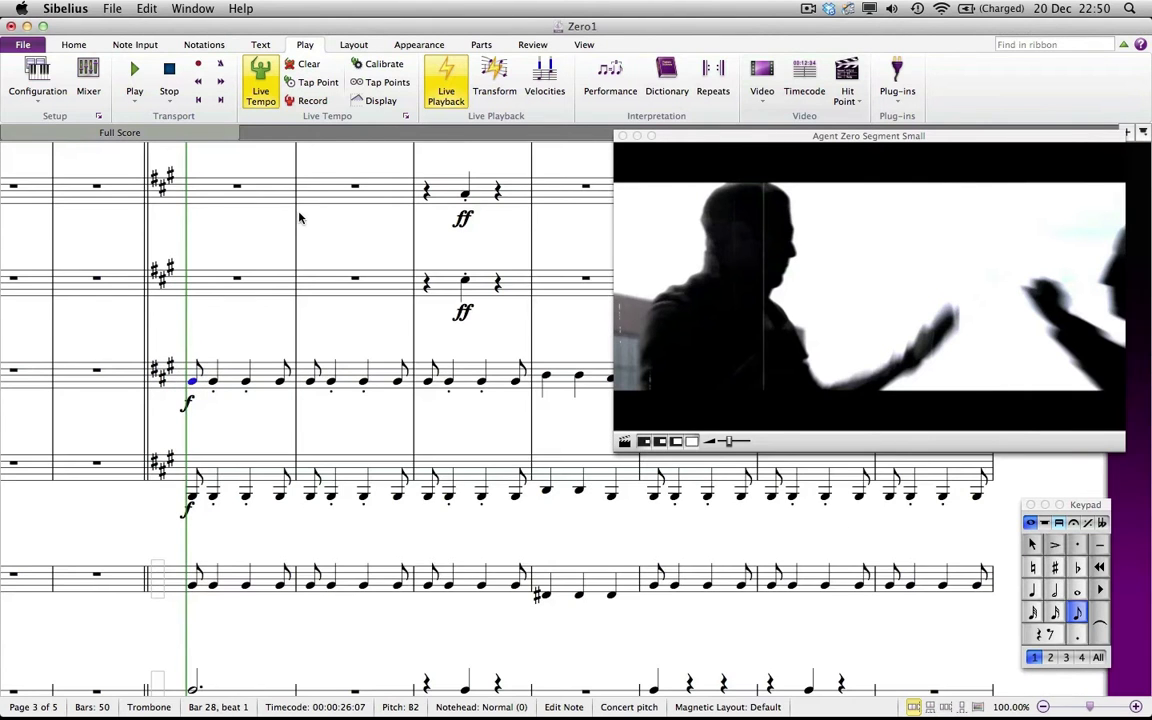
{"action": "scroll", "coordinate": [299, 217], "scroll_direction": "up", "scroll_amount": 4}
{"action": "left_click_drag", "start_coordinate": [321, 226], "coordinate": [234, 231]}
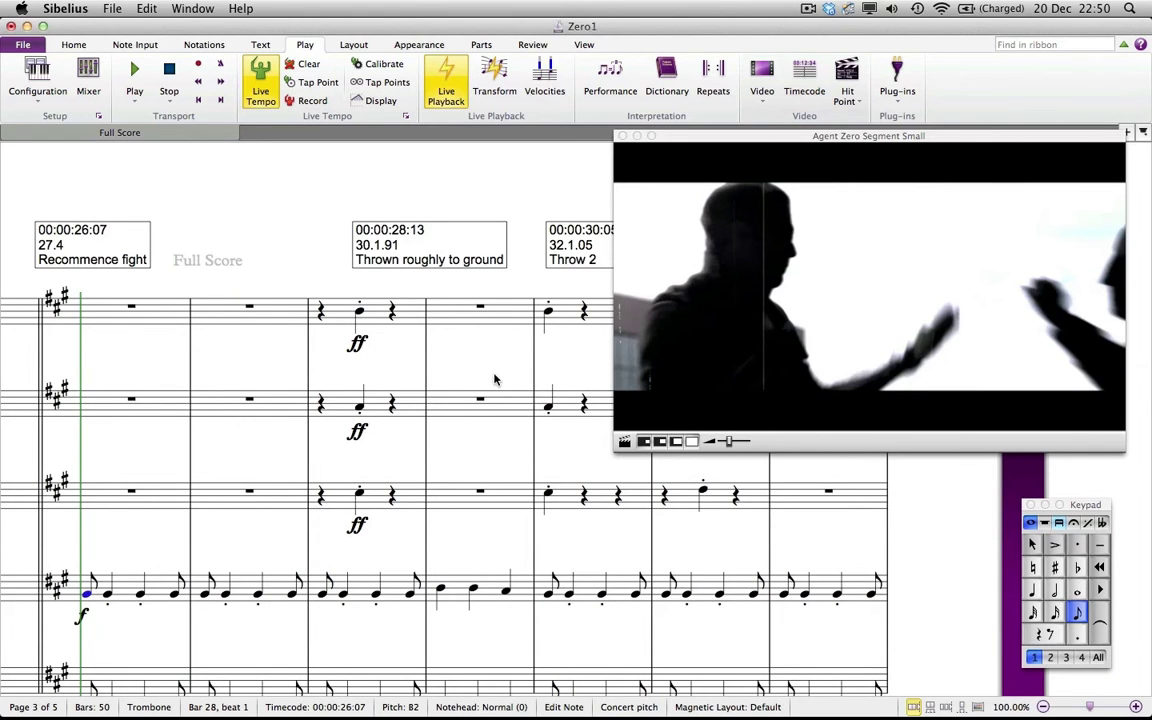
{"action": "left_click_drag", "start_coordinate": [492, 380], "coordinate": [198, 373]}
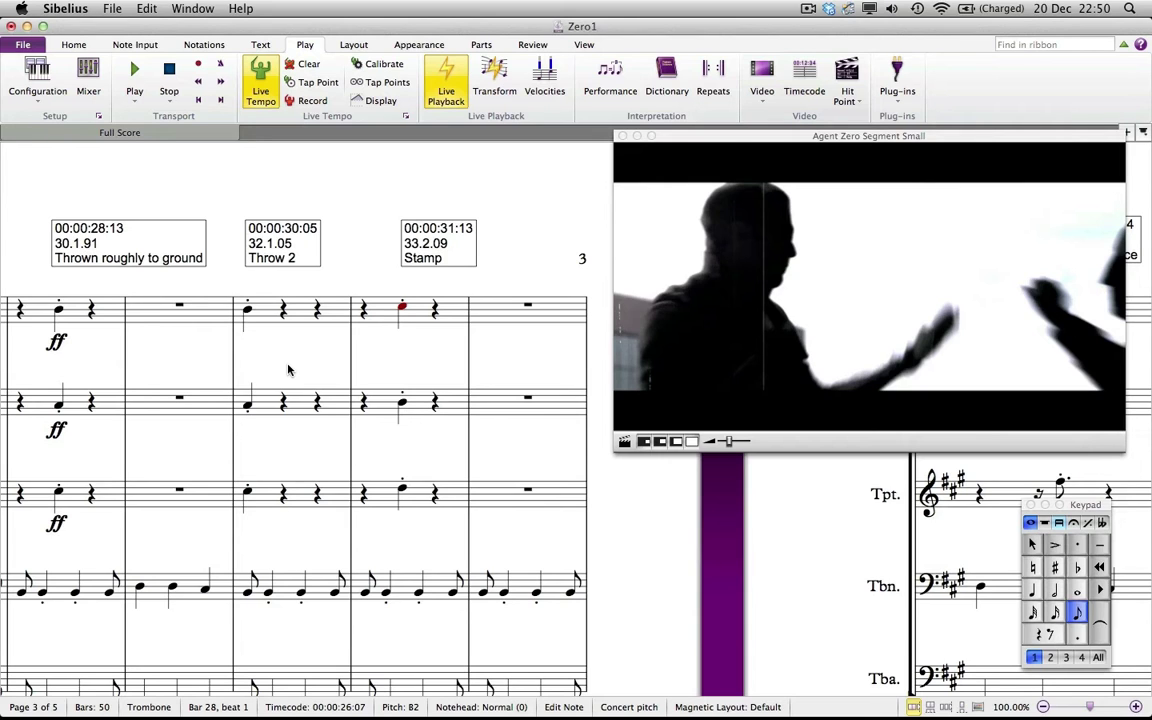
- Return to the score's start and move the video window down to reveal the 184.57 tempo mark
{"action": "key", "text": "Home"}
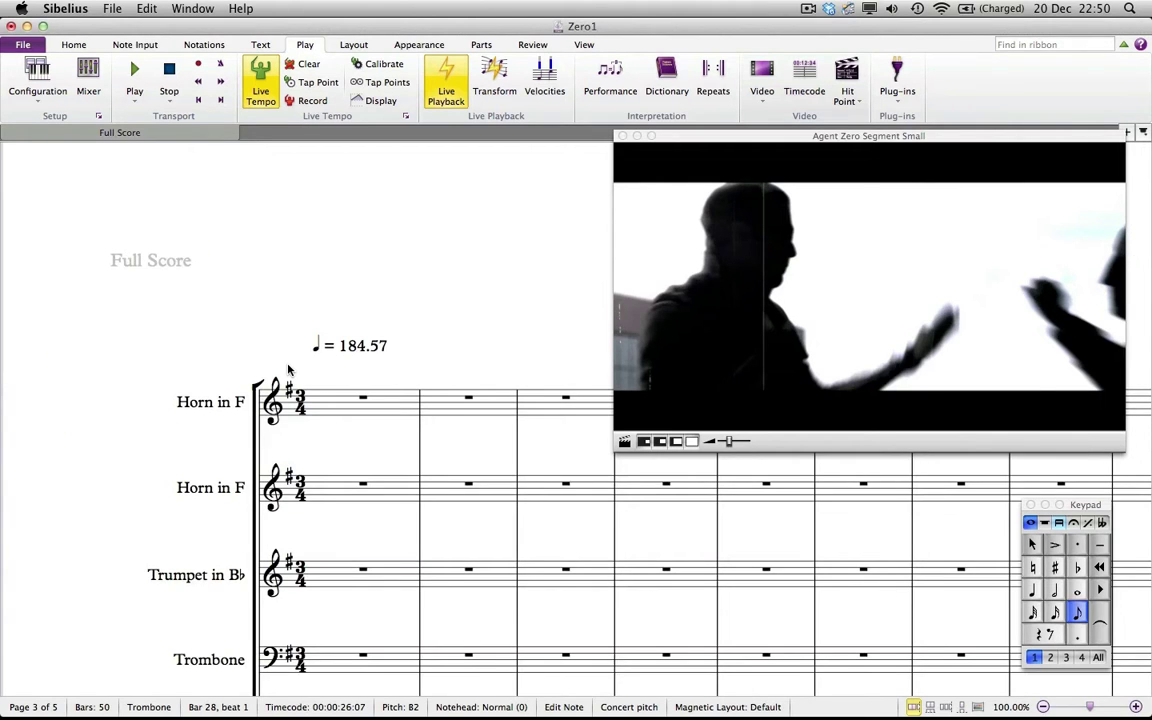
{"action": "scroll", "coordinate": [421, 267], "scroll_direction": "right", "scroll_amount": 5}
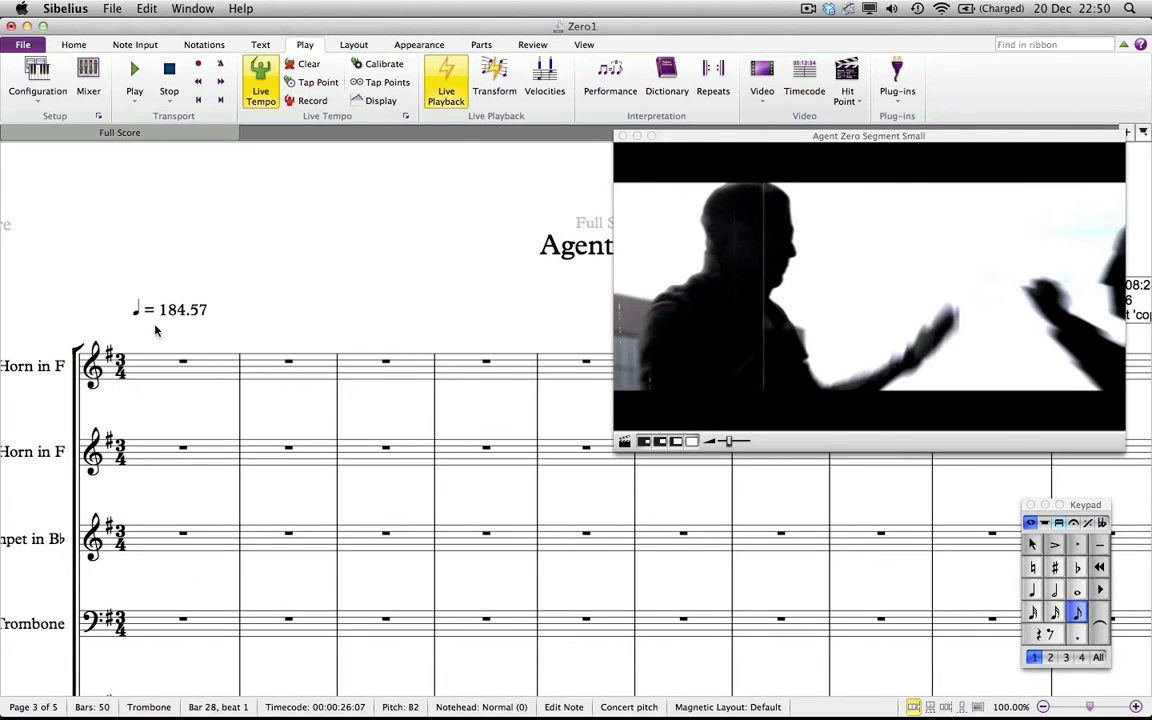
{"action": "left_click_drag", "start_coordinate": [700, 140], "coordinate": [699, 368]}
{"action": "scroll", "coordinate": [668, 283], "scroll_direction": "right", "scroll_amount": 3}
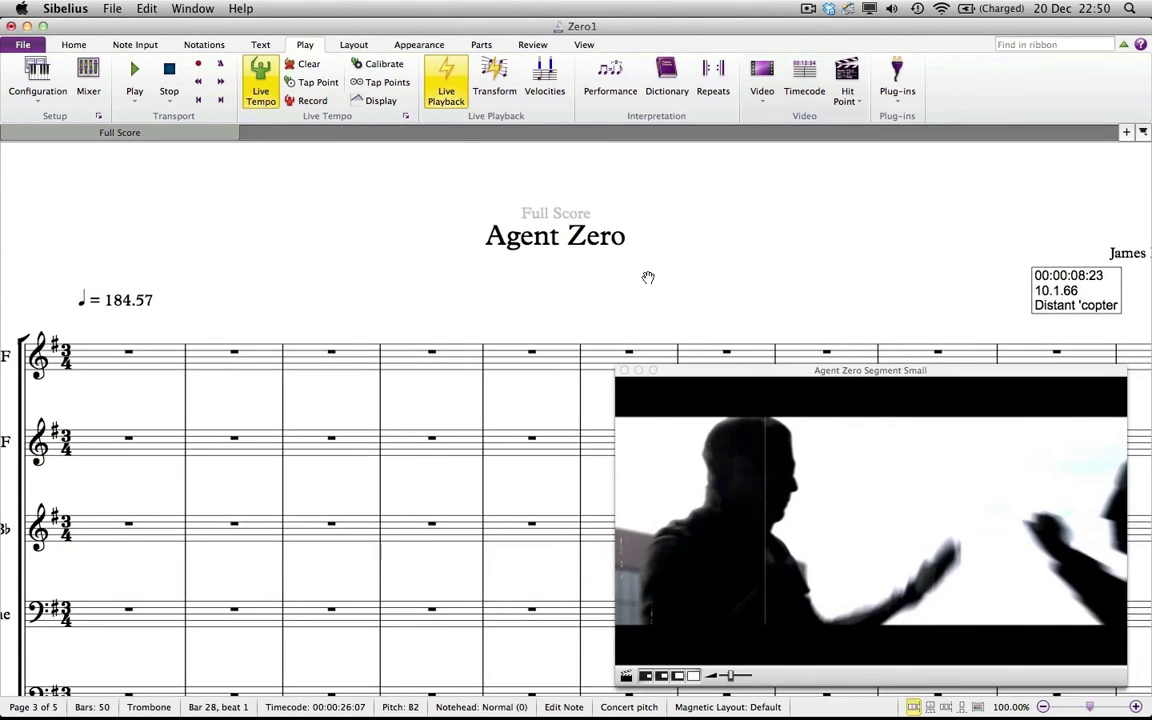
{"action": "left_click_drag", "start_coordinate": [648, 277], "coordinate": [617, 262]}
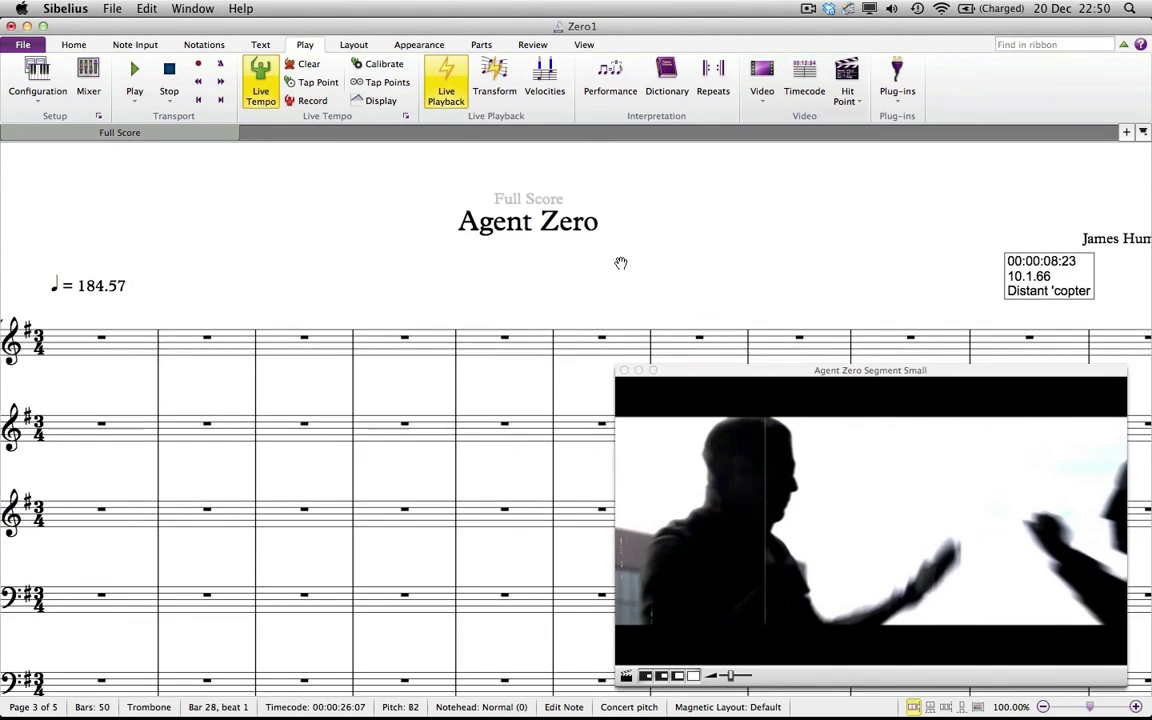
- Trial-change the opening tempo mark from 184.57 to 60 and scroll to see the shifted hit points
{"action": "left_click", "coordinate": [92, 289]}
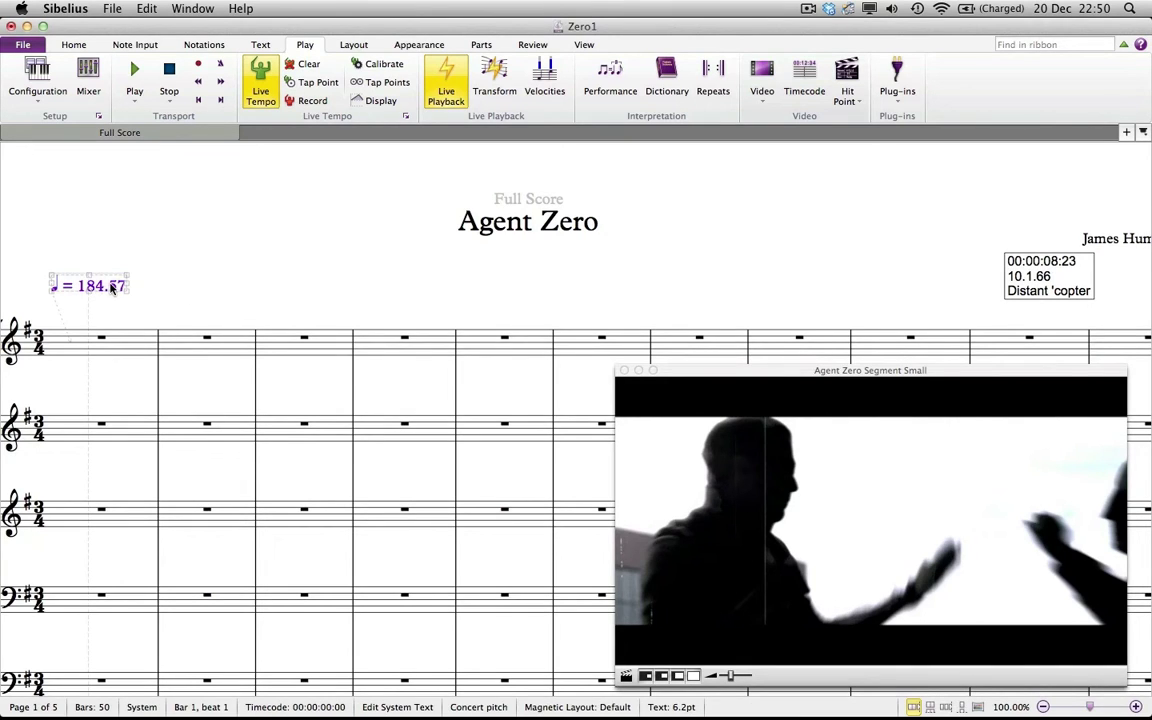
{"action": "double_click", "coordinate": [112, 288]}
{"action": "key", "text": "super+a"}
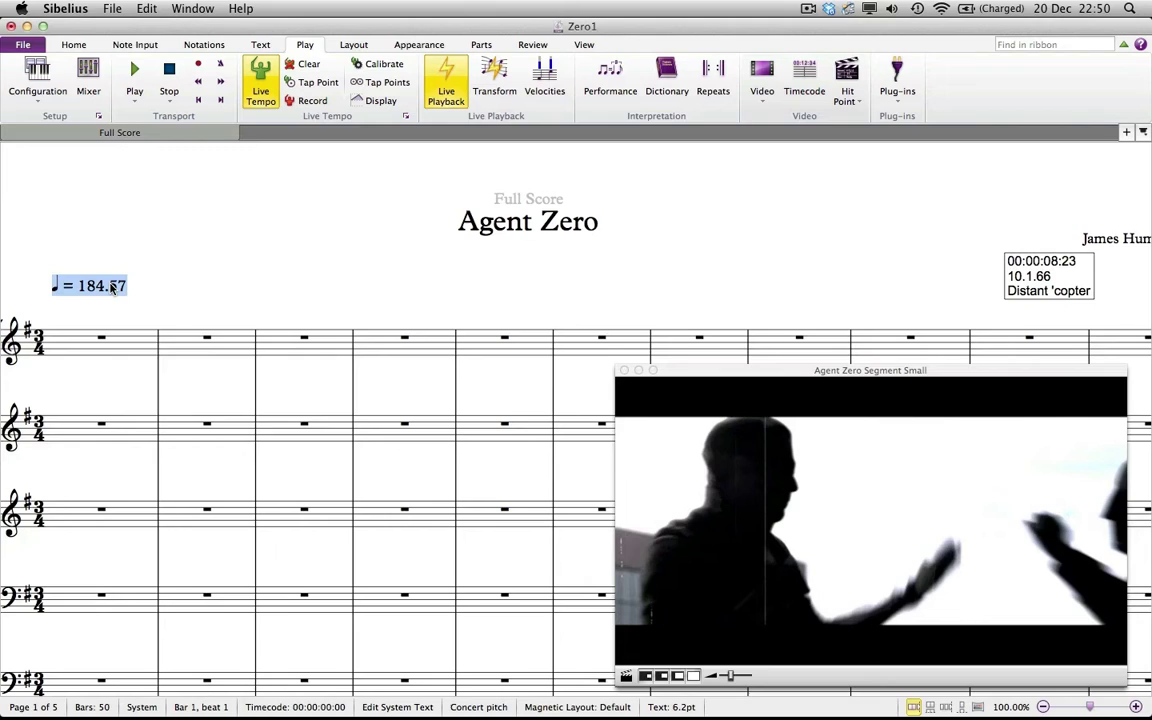
{"action": "key", "text": "Left"}
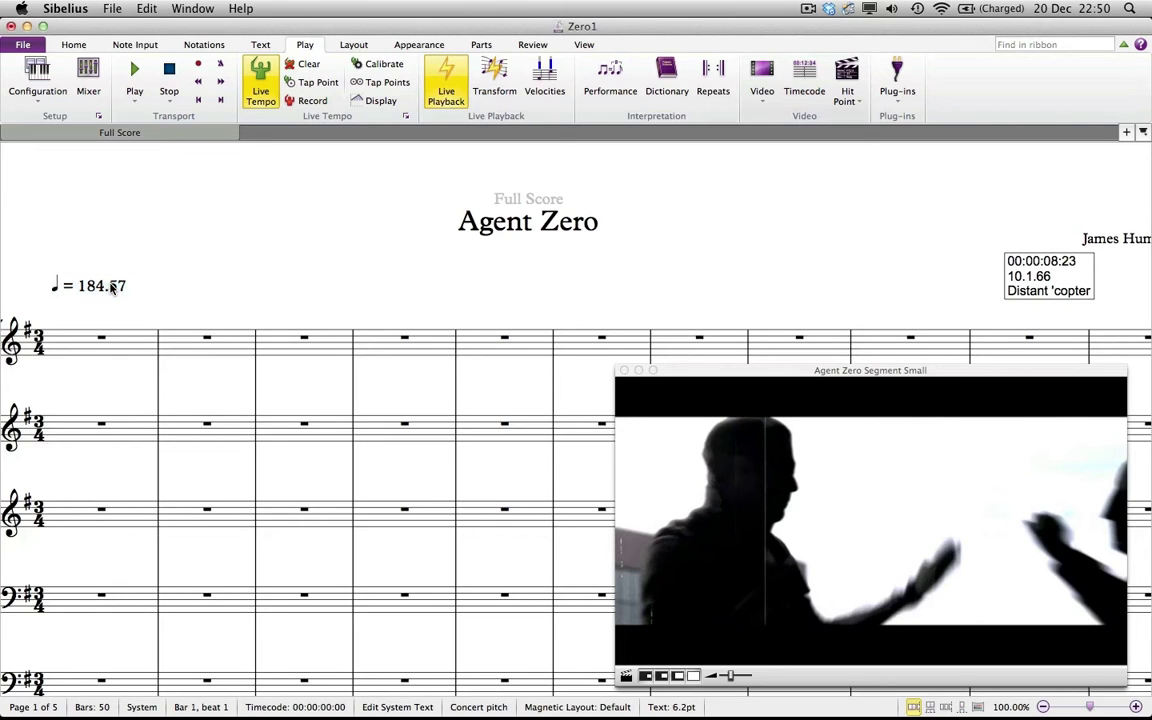
{"action": "key", "text": "BackSpace"}
{"action": "key", "text": "BackSpace"}
{"action": "key", "text": "BackSpace"}
{"action": "key", "text": "Escape"}
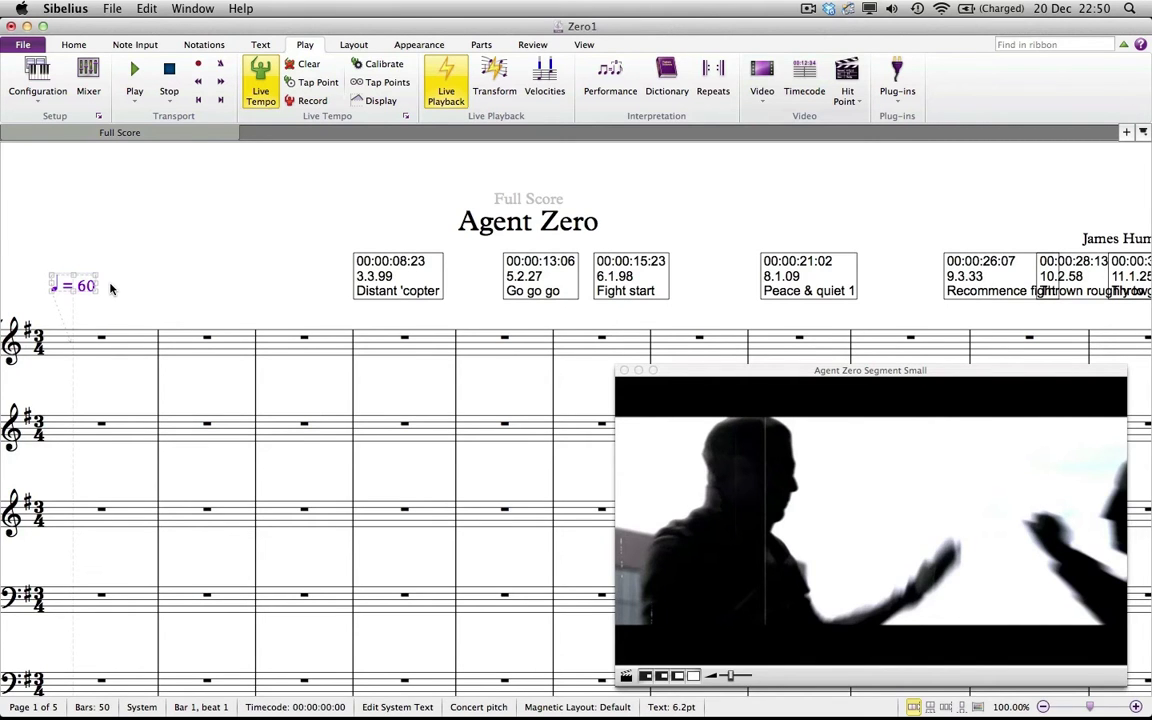
{"action": "scroll", "coordinate": [420, 290], "scroll_direction": "right", "scroll_amount": 3}
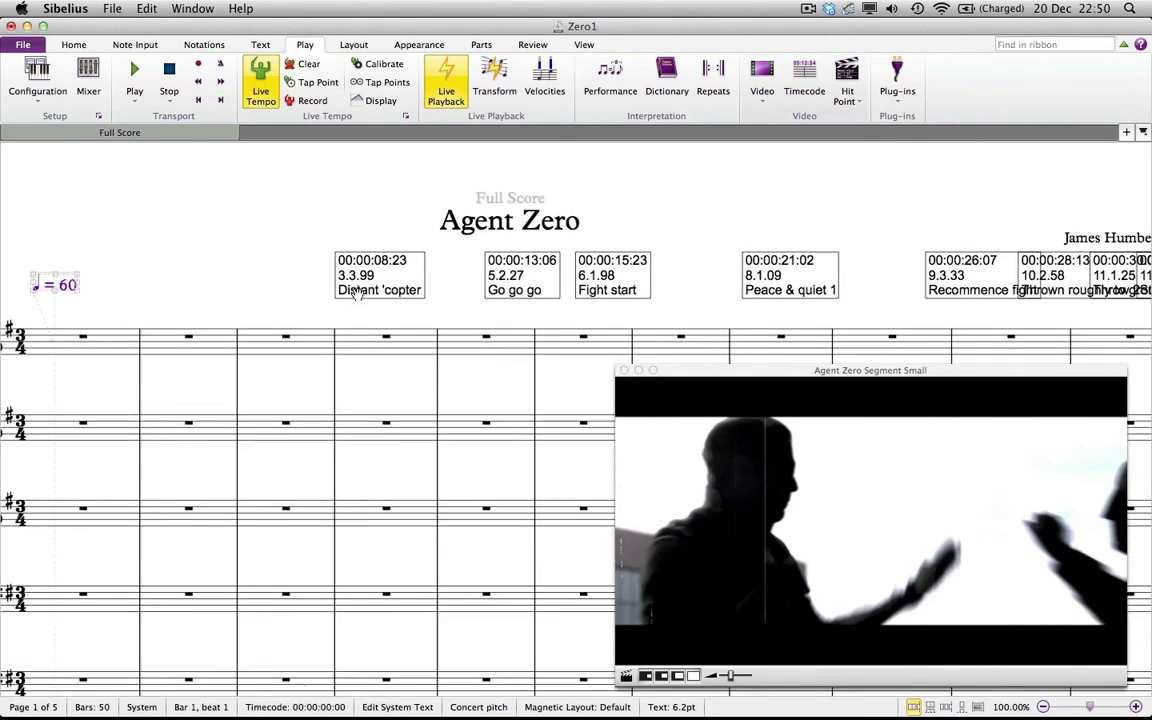
{"action": "scroll", "coordinate": [499, 283], "scroll_direction": "left", "scroll_amount": 3}
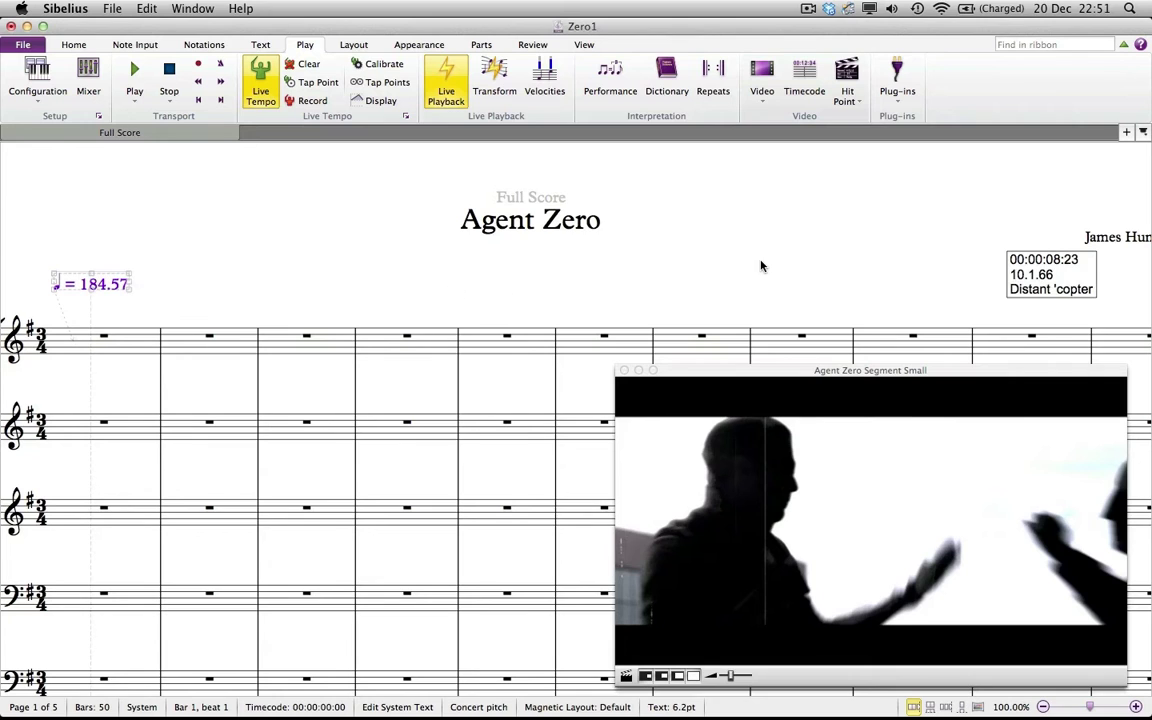
- Bring page 2 into view, reposition the video window and briefly play from the bar 18 rest
{"action": "left_click_drag", "start_coordinate": [707, 244], "coordinate": [3, 327]}
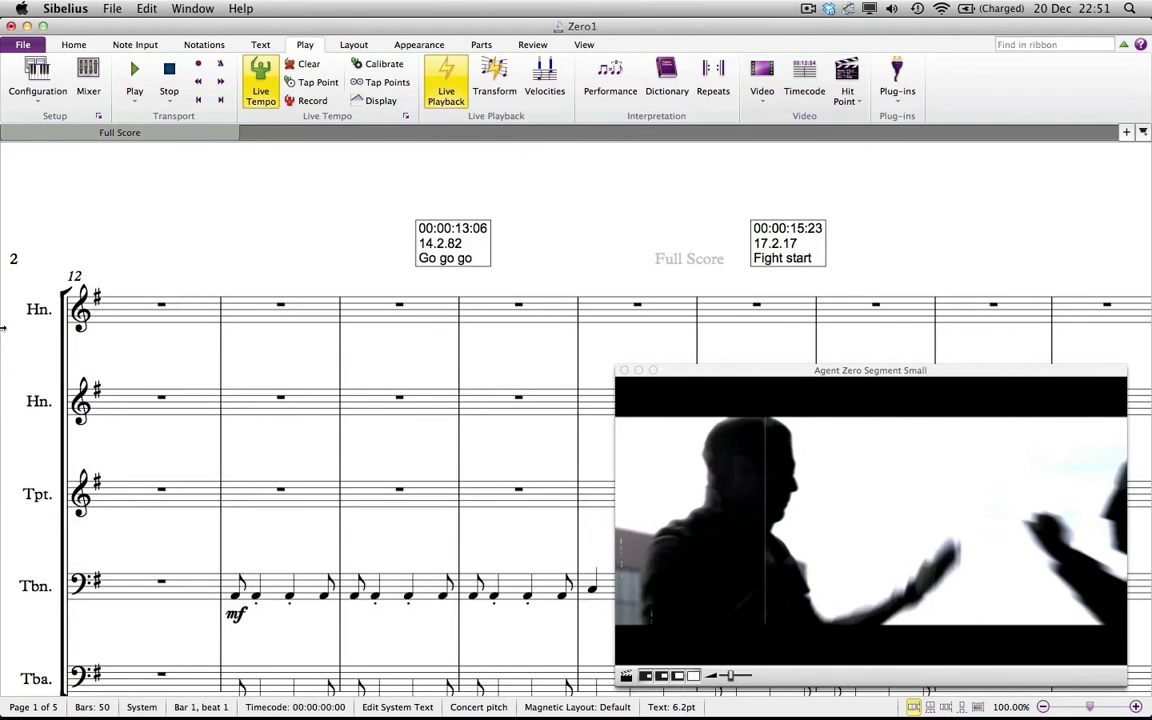
{"action": "scroll", "coordinate": [868, 248], "scroll_direction": "right", "scroll_amount": 5}
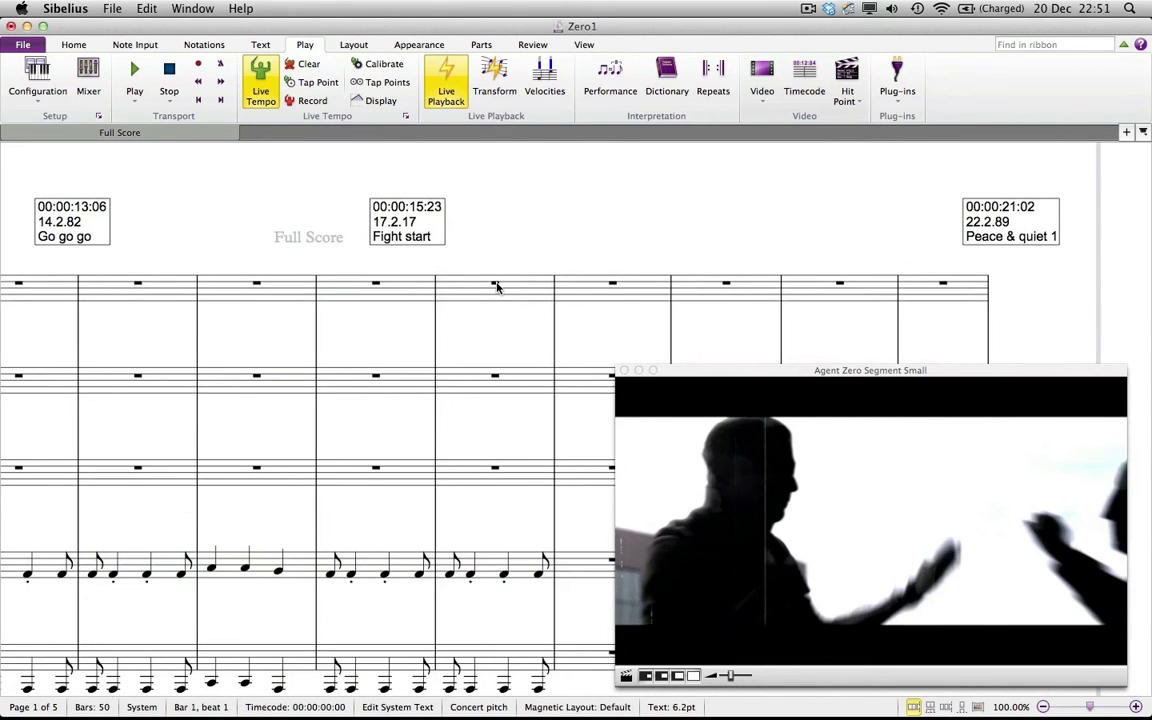
{"action": "left_click", "coordinate": [494, 284]}
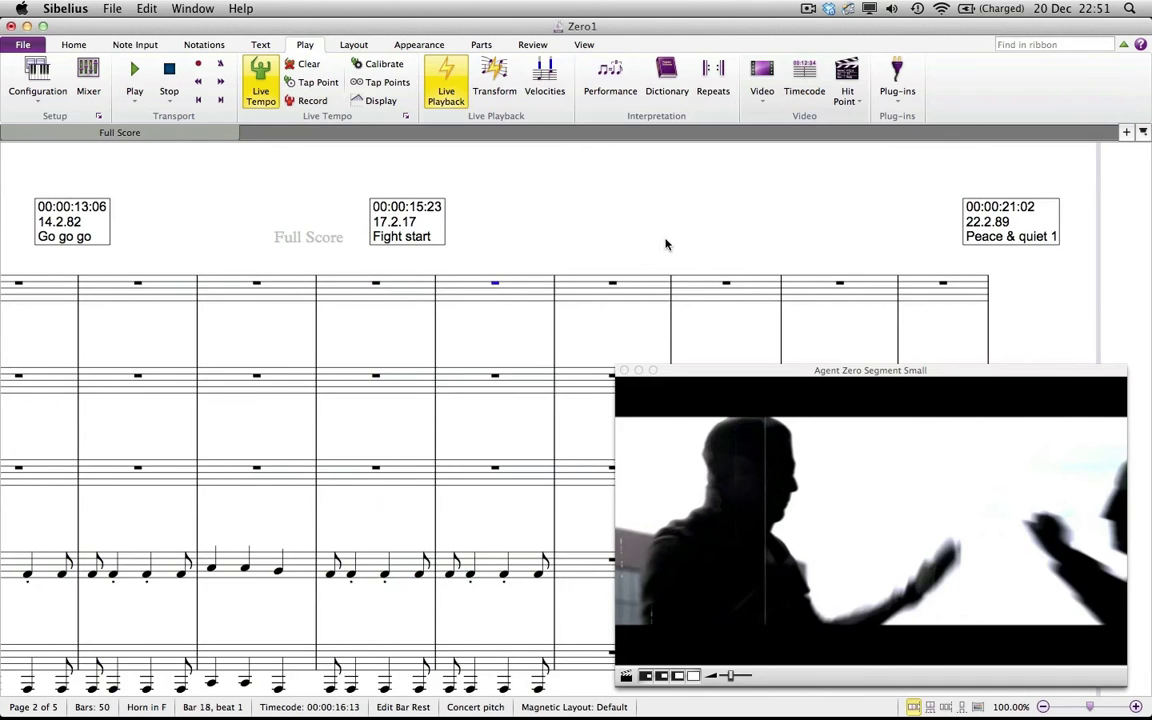
{"action": "scroll", "coordinate": [680, 248], "scroll_direction": "right", "scroll_amount": 10}
{"action": "scroll", "coordinate": [730, 254], "scroll_direction": "right", "scroll_amount": 9}
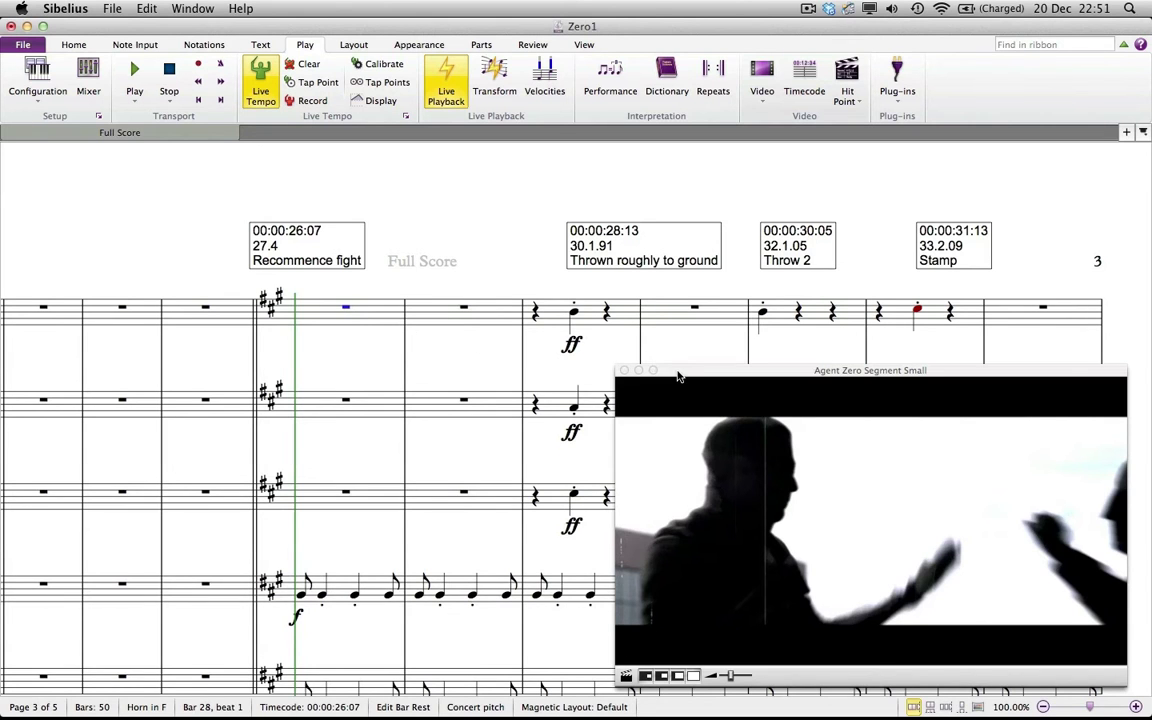
{"action": "left_click_drag", "start_coordinate": [676, 373], "coordinate": [632, 309]}
{"action": "key", "text": "space"}
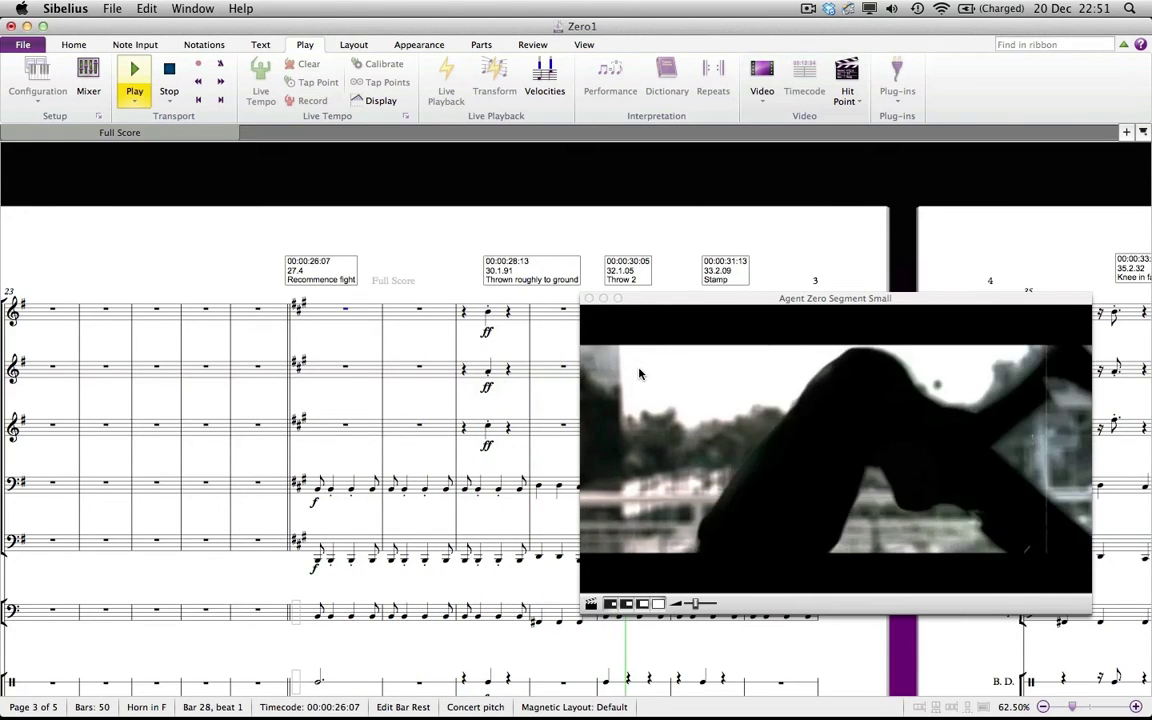
{"action": "key", "text": "space"}
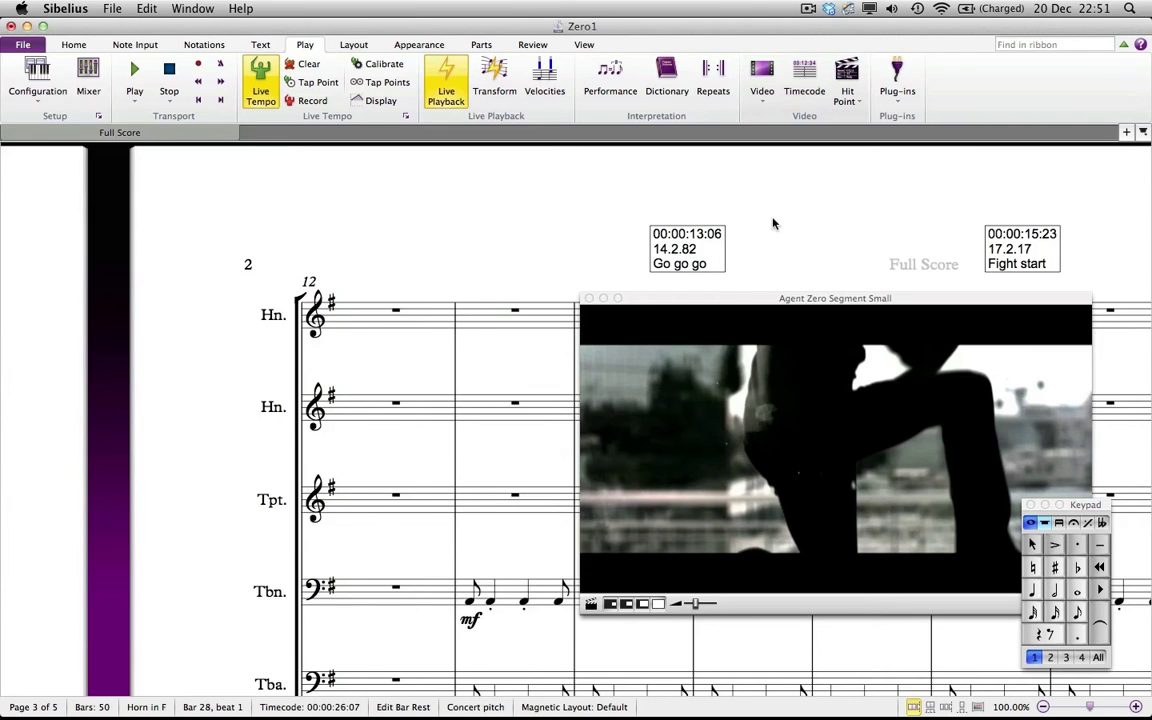
- Start playback with the video from bar 17
{"action": "left_click_drag", "start_coordinate": [761, 237], "coordinate": [98, 211]}
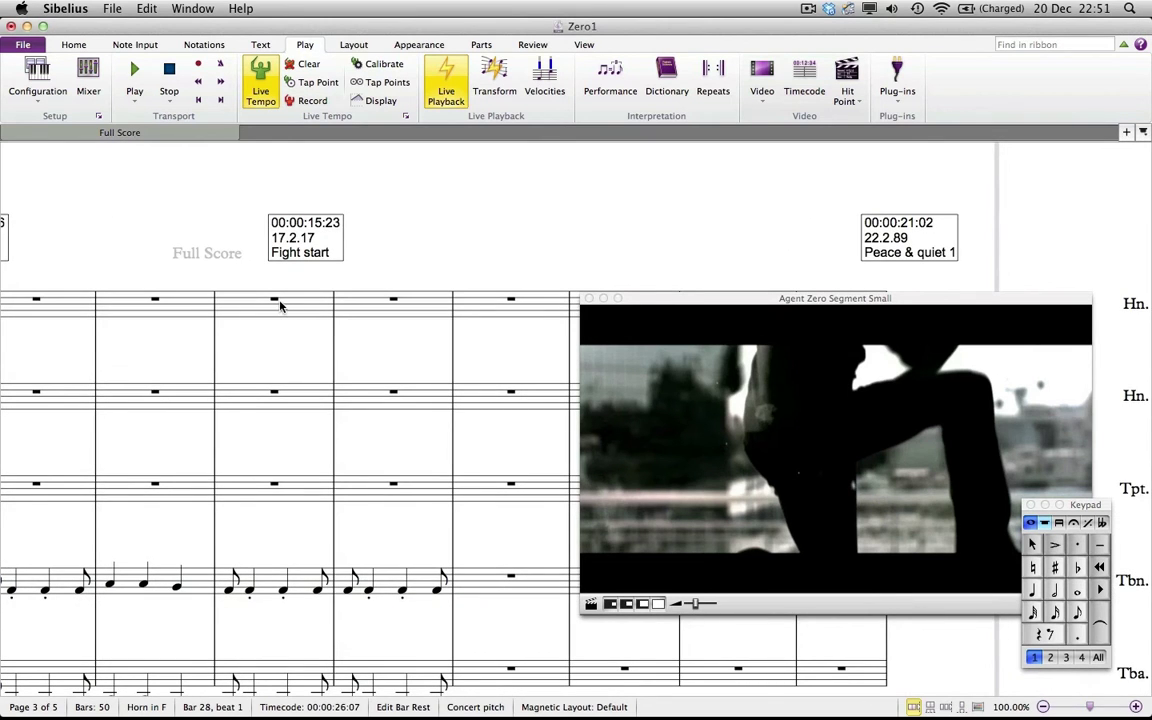
{"action": "left_click", "coordinate": [281, 306]}
{"action": "left_click", "coordinate": [276, 302]}
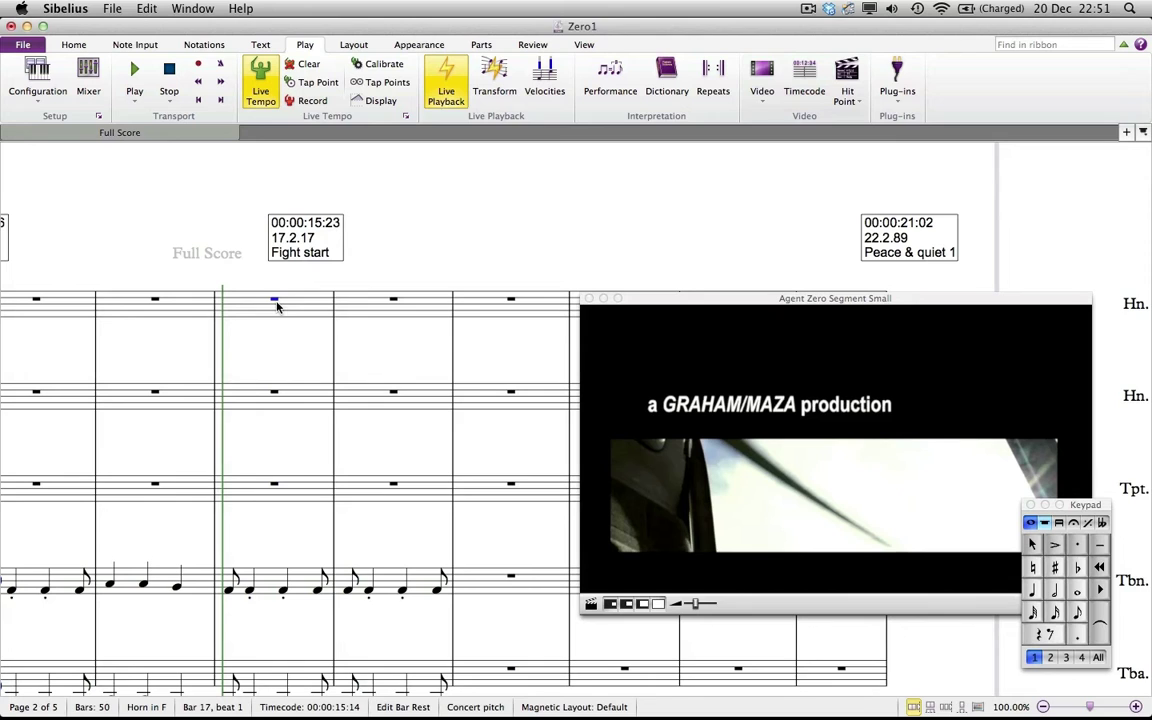
{"action": "key", "text": "space"}
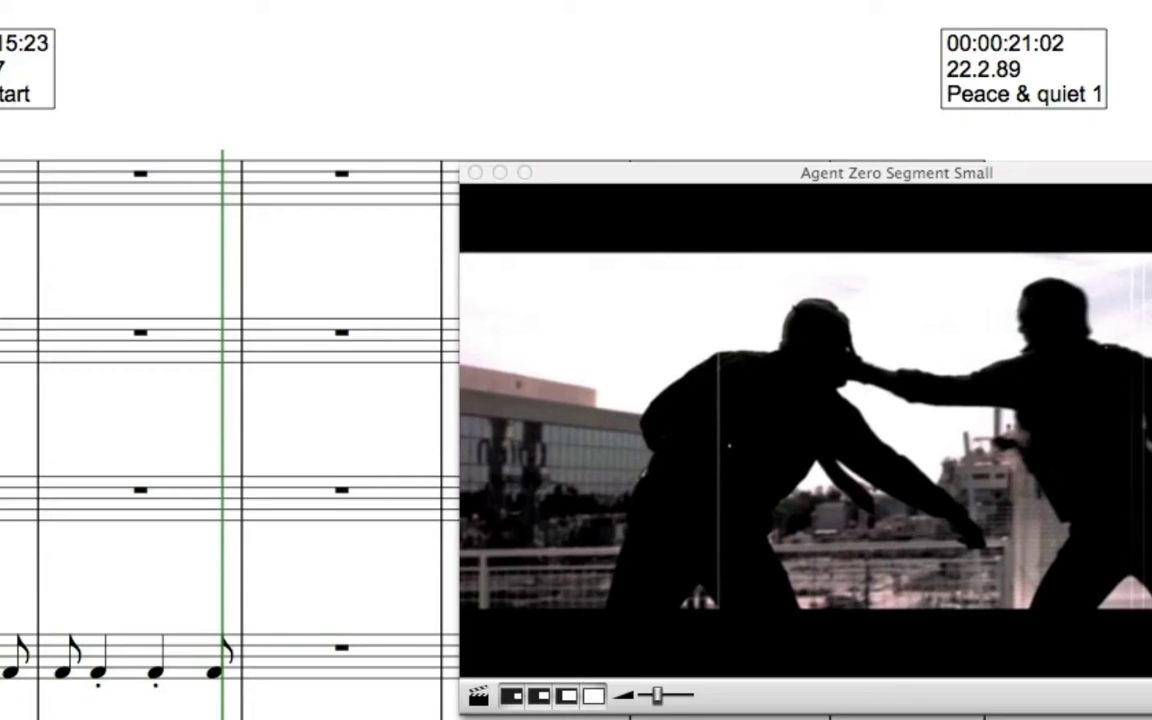
- Mark hit points at the three blows: 00:00:17:11, 00:00:18:02 and 00:00:18:13
{"action": "left_click", "coordinate": [478, 697]}
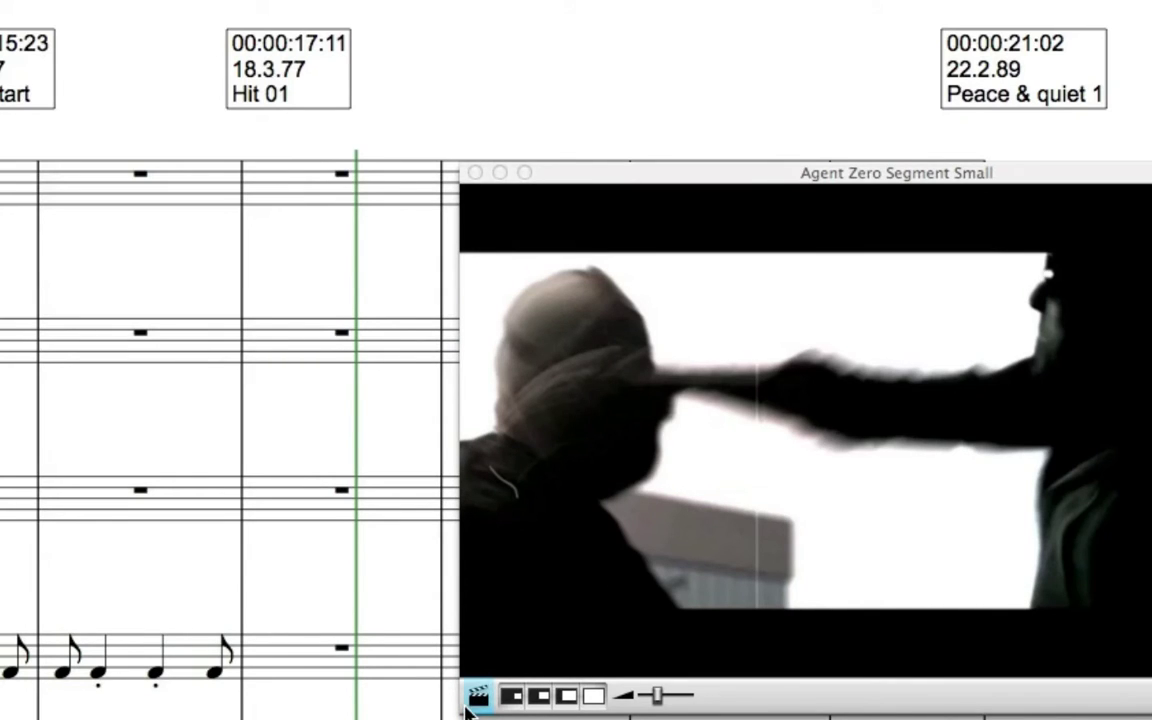
{"action": "left_click", "coordinate": [477, 697]}
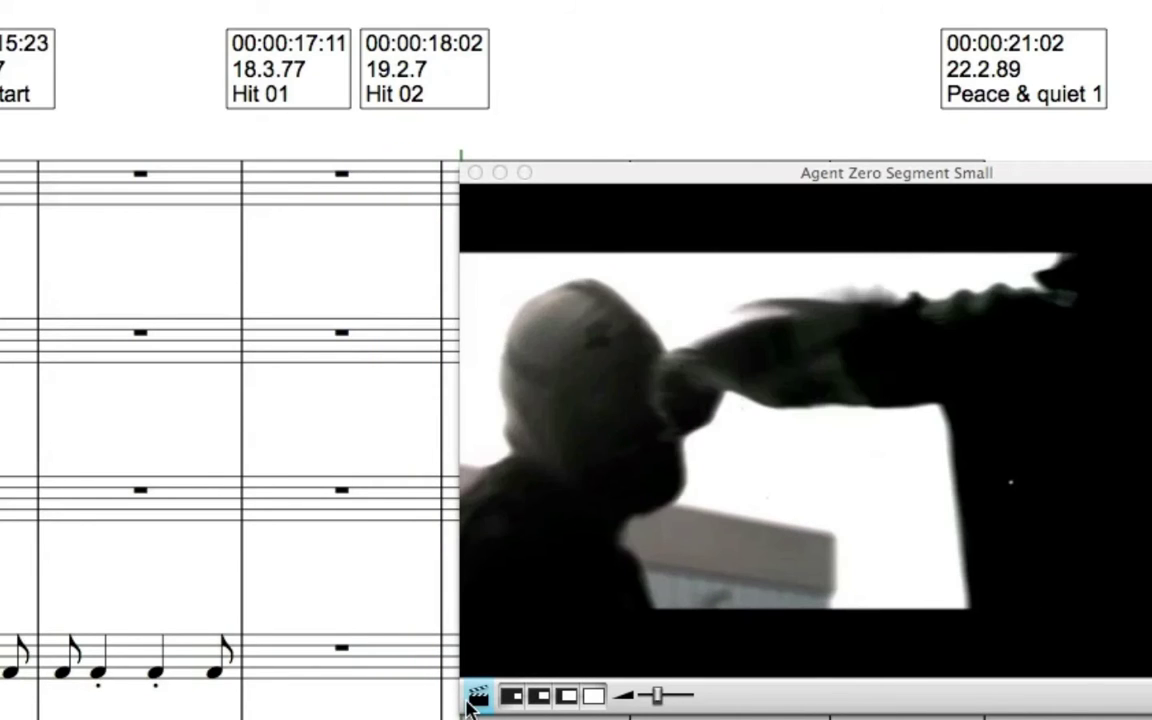
{"action": "key", "text": "shift+k"}
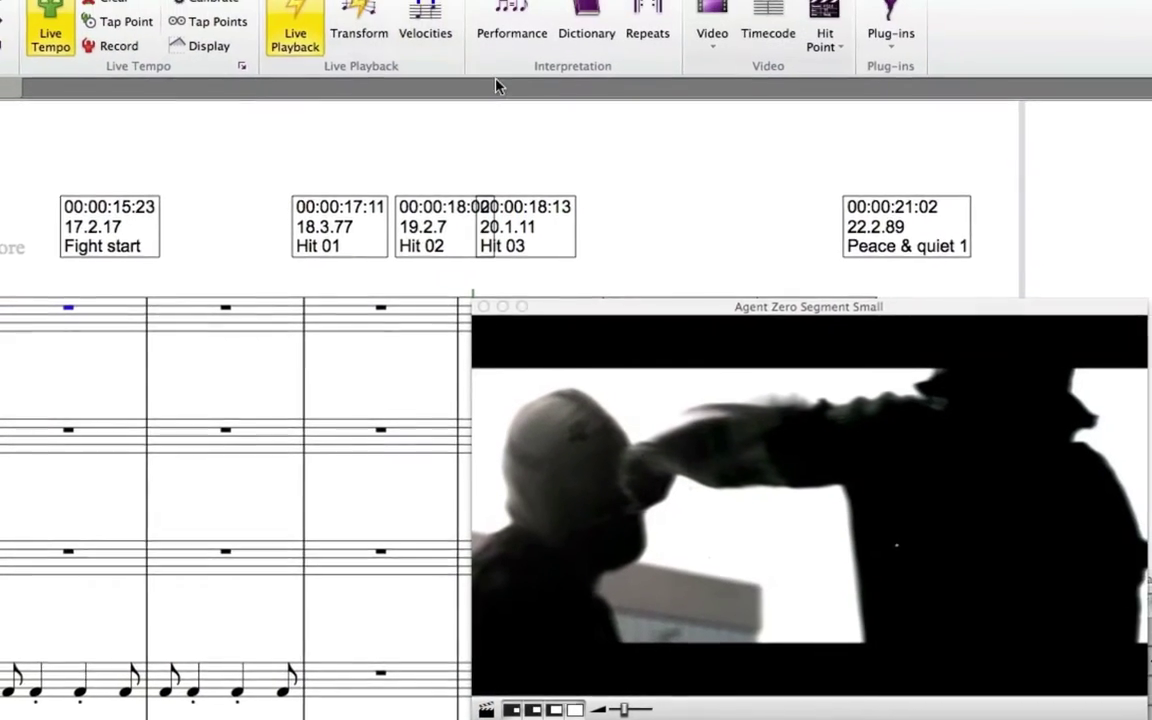
- In the Edit Hit Points list, rename Hit 01 to 'Bash'
{"action": "left_click", "coordinate": [828, 48]}
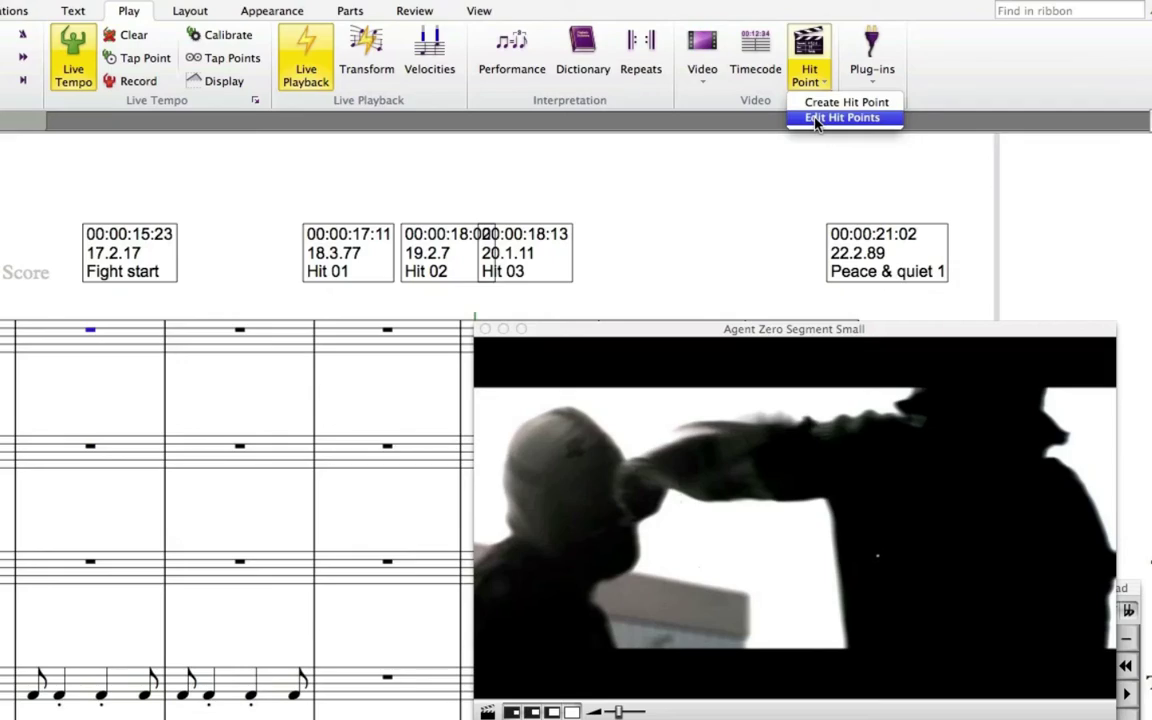
{"action": "left_click", "coordinate": [816, 118]}
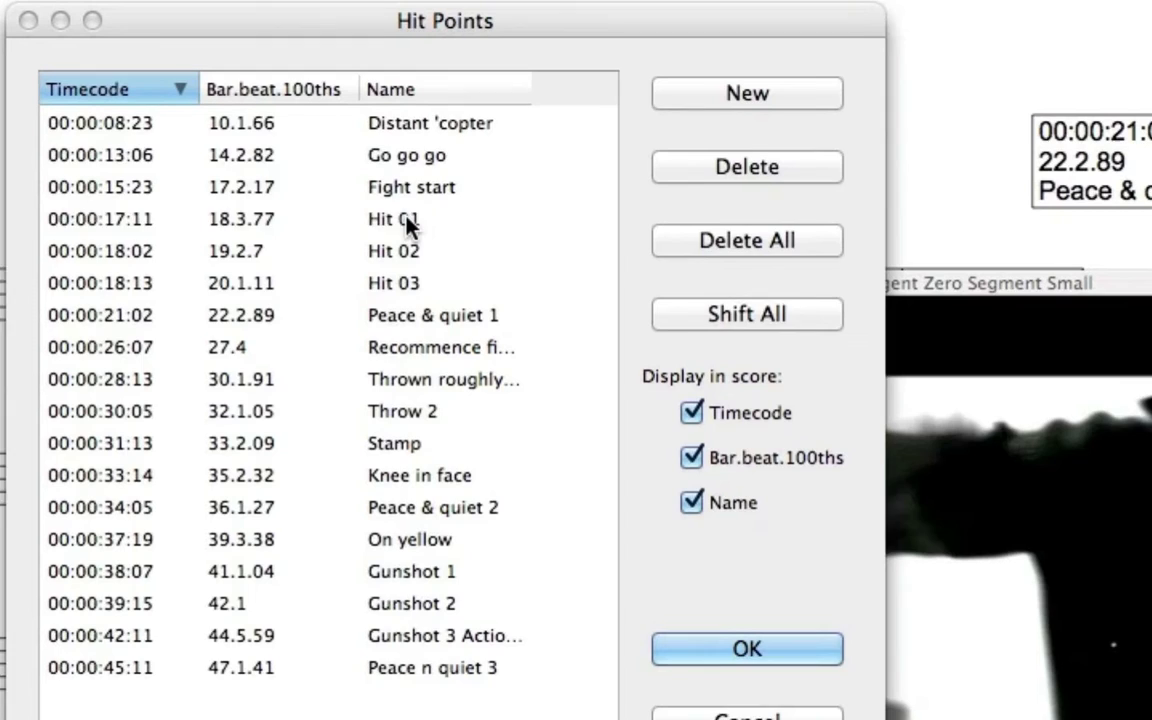
{"action": "left_click", "coordinate": [420, 263]}
{"action": "left_click", "coordinate": [405, 225]}
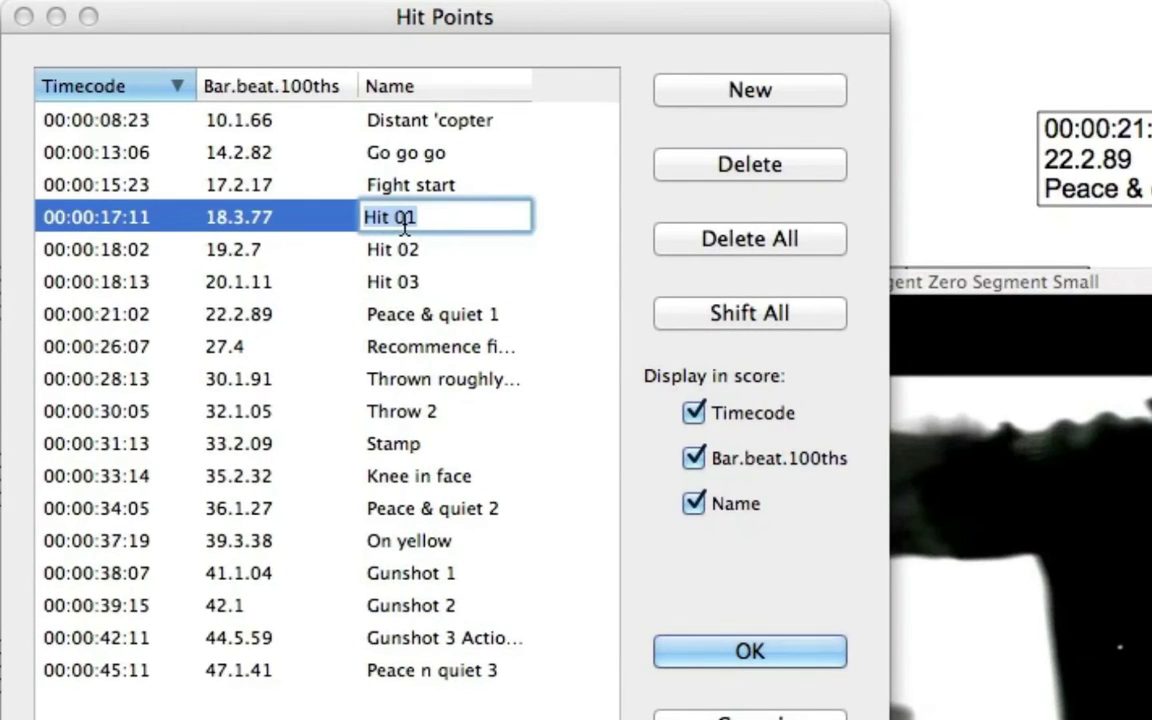
{"action": "type", "text": "Bash"}
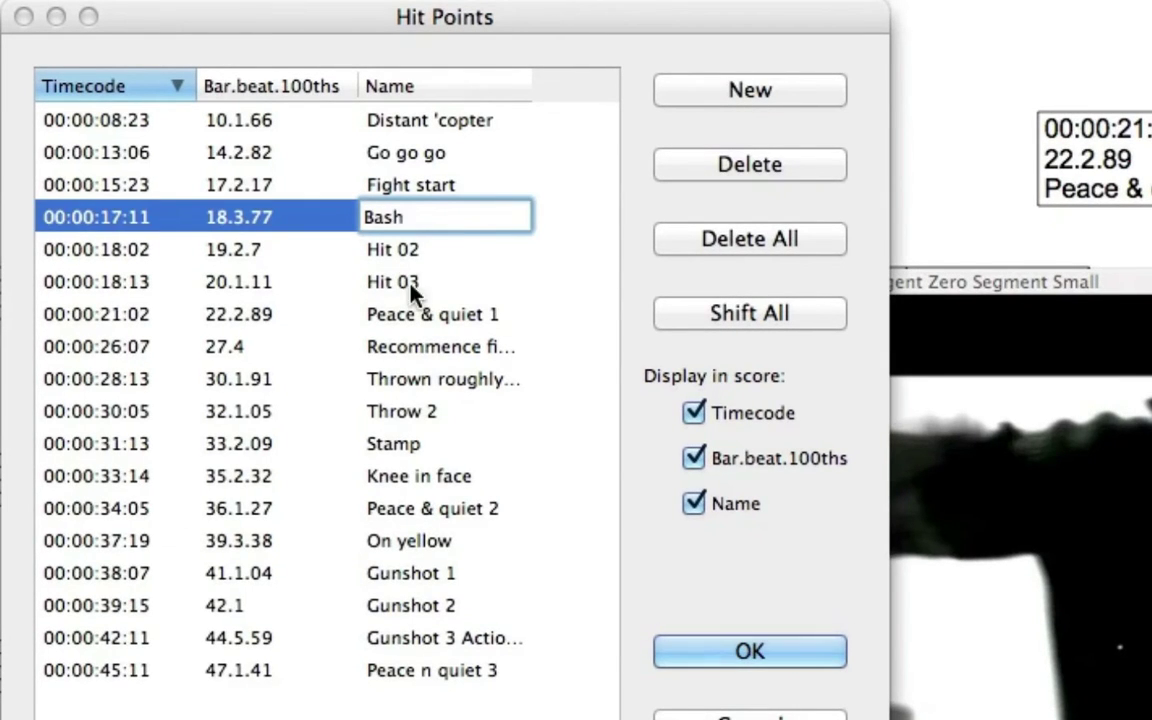
{"action": "key", "text": "Return"}
- Rename Hit 02 to 'Punch' and Hit 03 to 'Ouch!', then apply the changes
{"action": "left_click", "coordinate": [404, 257]}
{"action": "left_click", "coordinate": [405, 250]}
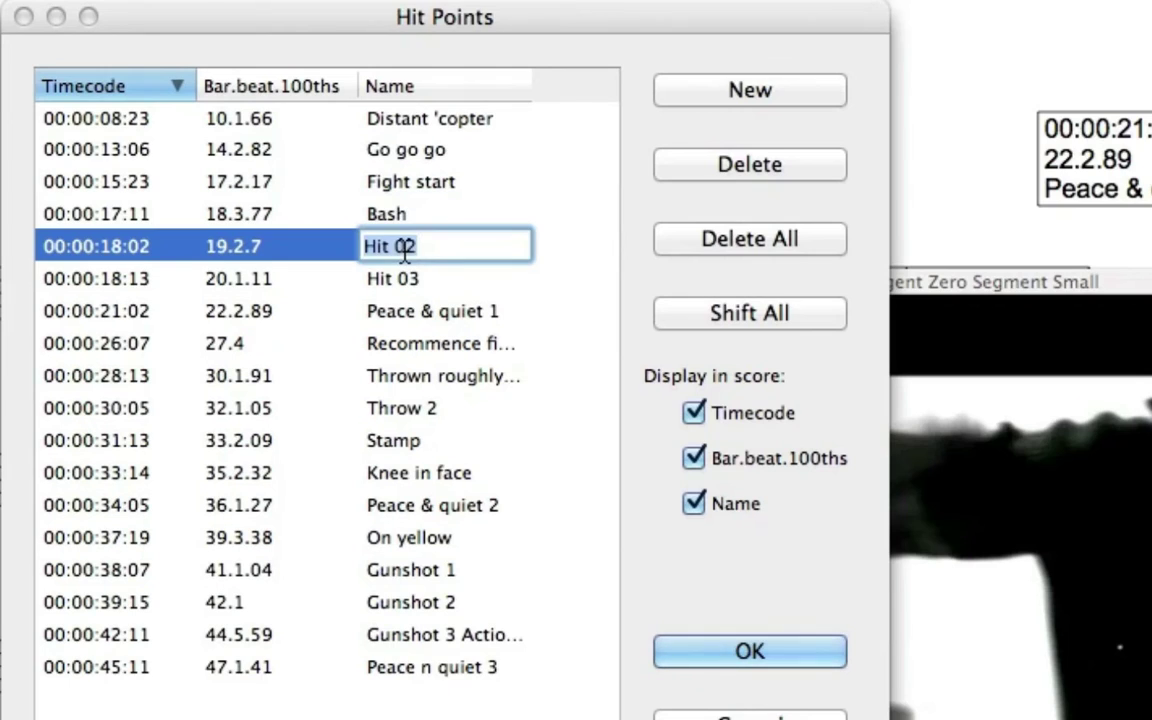
{"action": "type", "text": "Punch"}
{"action": "key", "text": "Return"}
{"action": "left_click", "coordinate": [391, 278]}
{"action": "left_click", "coordinate": [391, 278]}
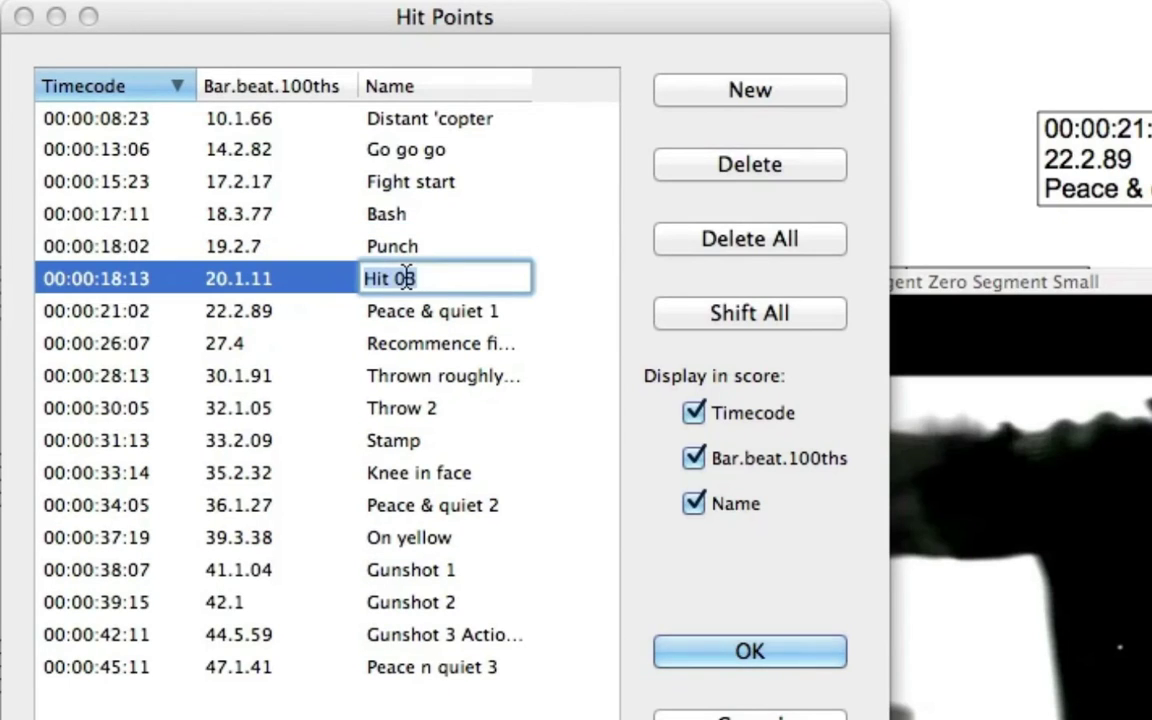
{"action": "type", "text": "Ouch!"}
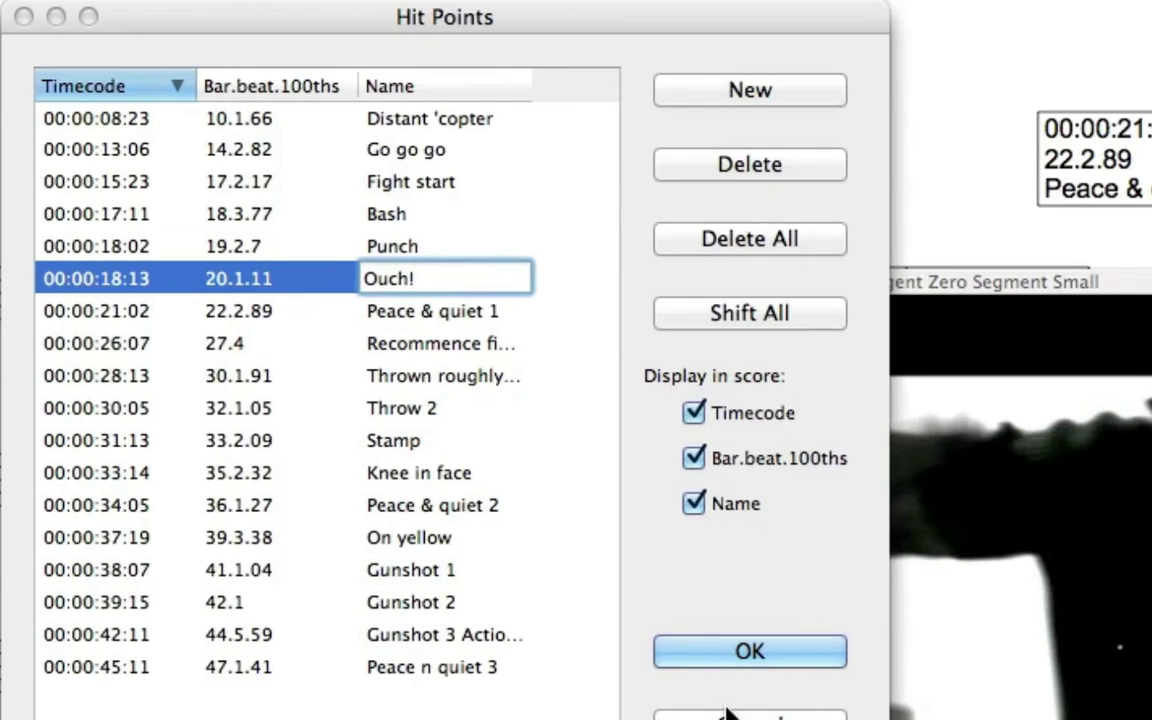
{"action": "left_click", "coordinate": [755, 651]}
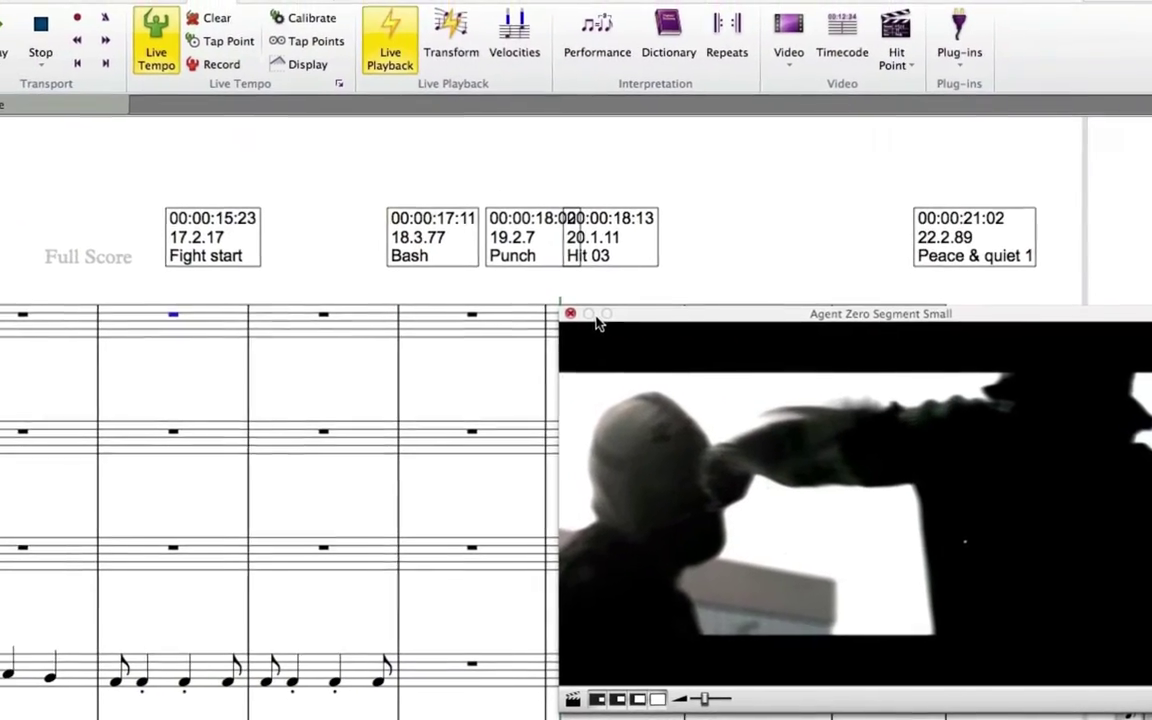
- Run the Add Hit Point Staff plug-in, then move the video window and pan to the new staff
{"action": "left_click", "coordinate": [8, 1]}
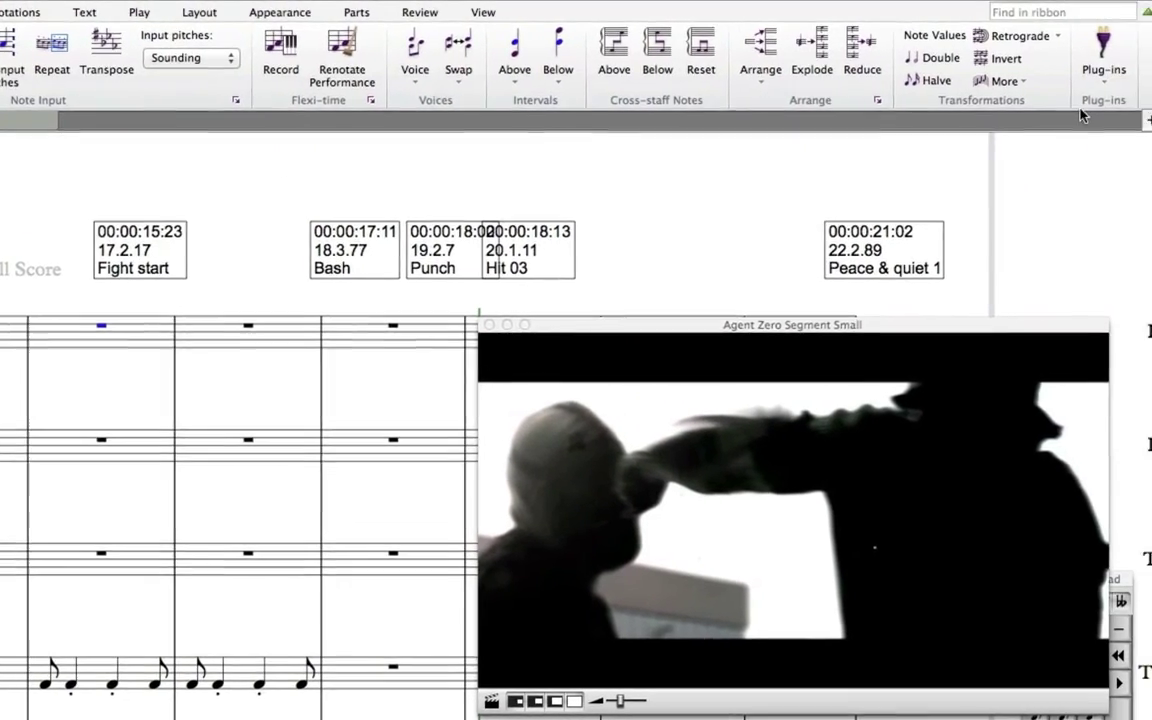
{"action": "left_click", "coordinate": [1068, 80]}
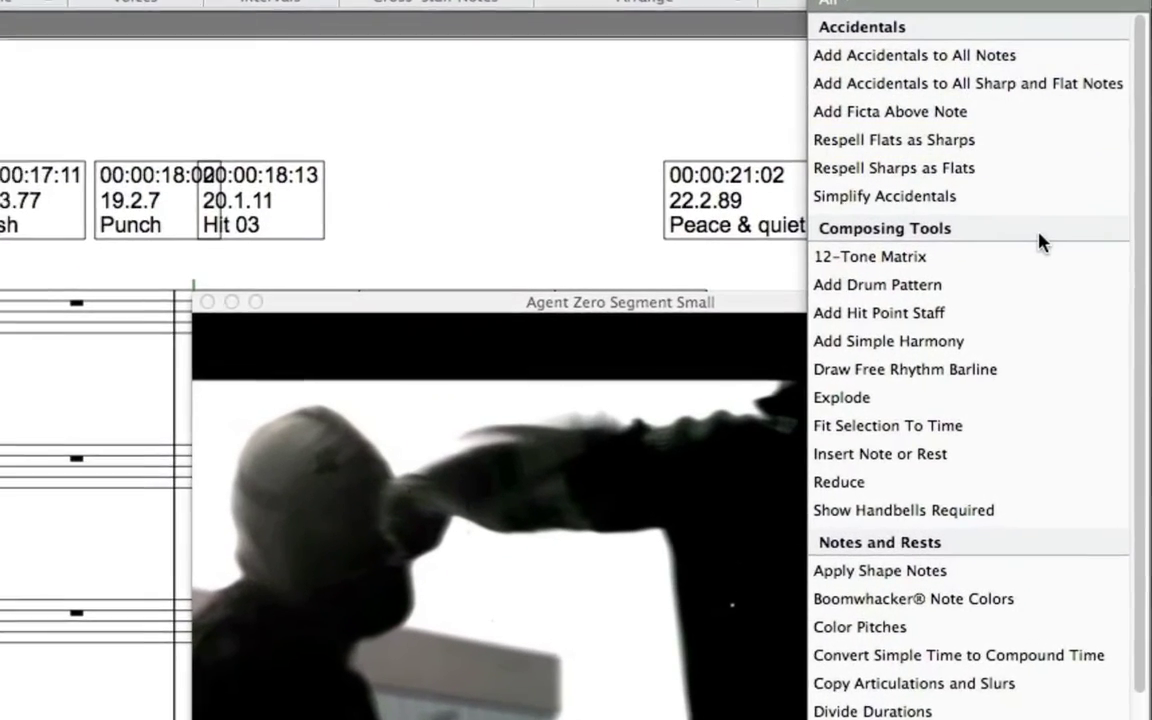
{"action": "left_click", "coordinate": [985, 313]}
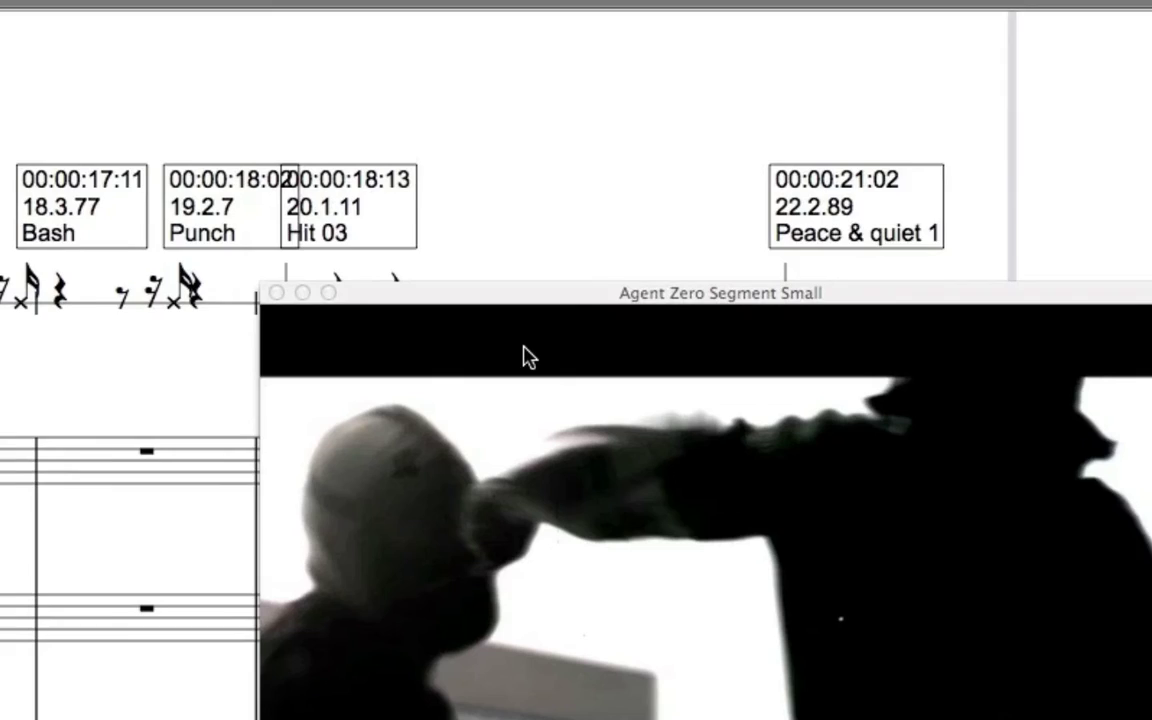
{"action": "left_click_drag", "start_coordinate": [676, 305], "coordinate": [753, 393]}
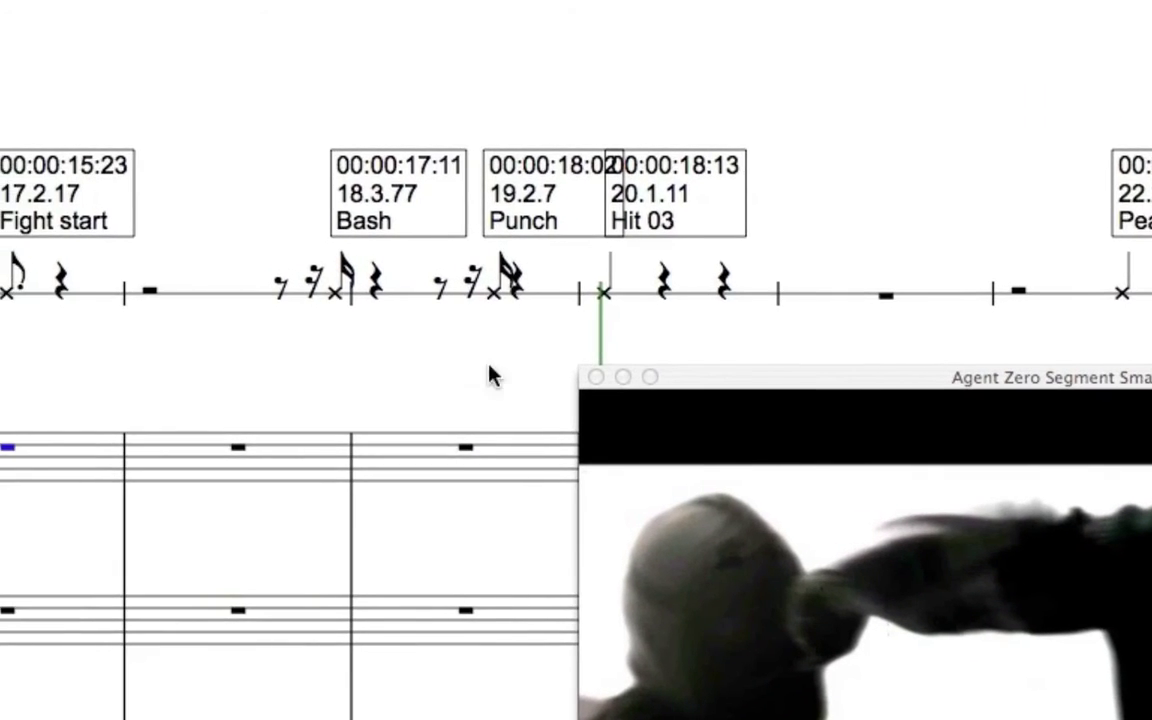
{"action": "left_click_drag", "start_coordinate": [400, 350], "coordinate": [165, 338]}
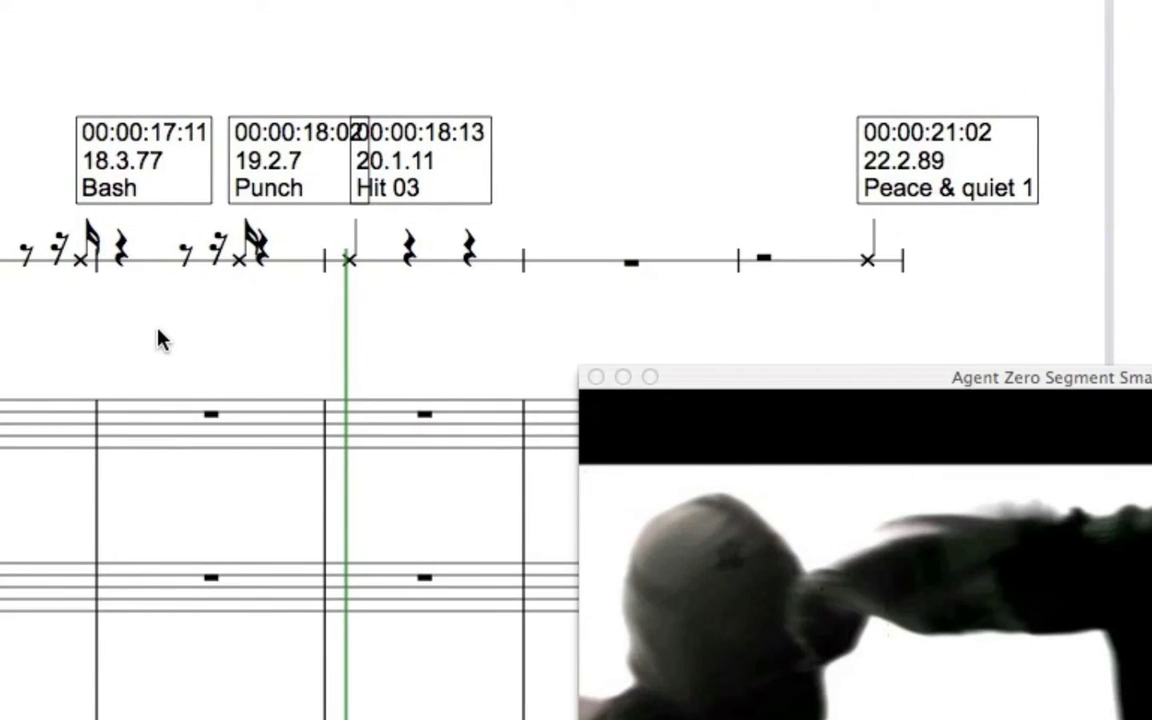
{"action": "left_click_drag", "start_coordinate": [276, 349], "coordinate": [206, 352]}
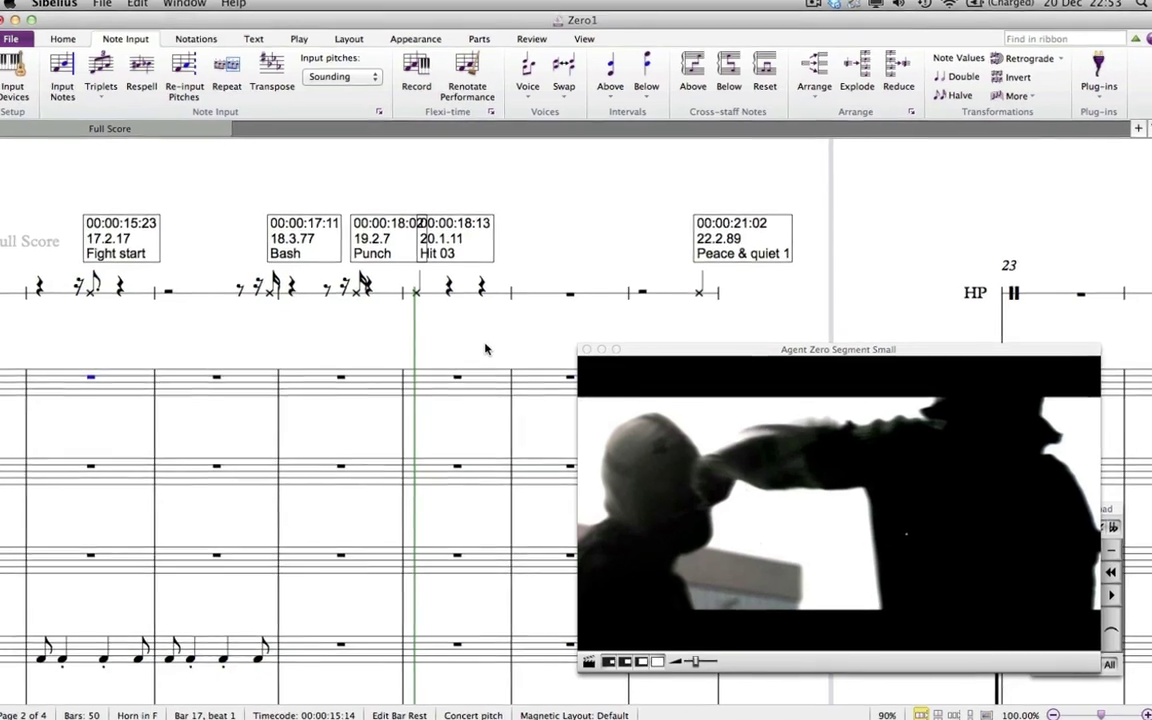
- Delete the Hit Points staff from the score via Add or Remove Instruments
{"action": "key", "text": "i"}
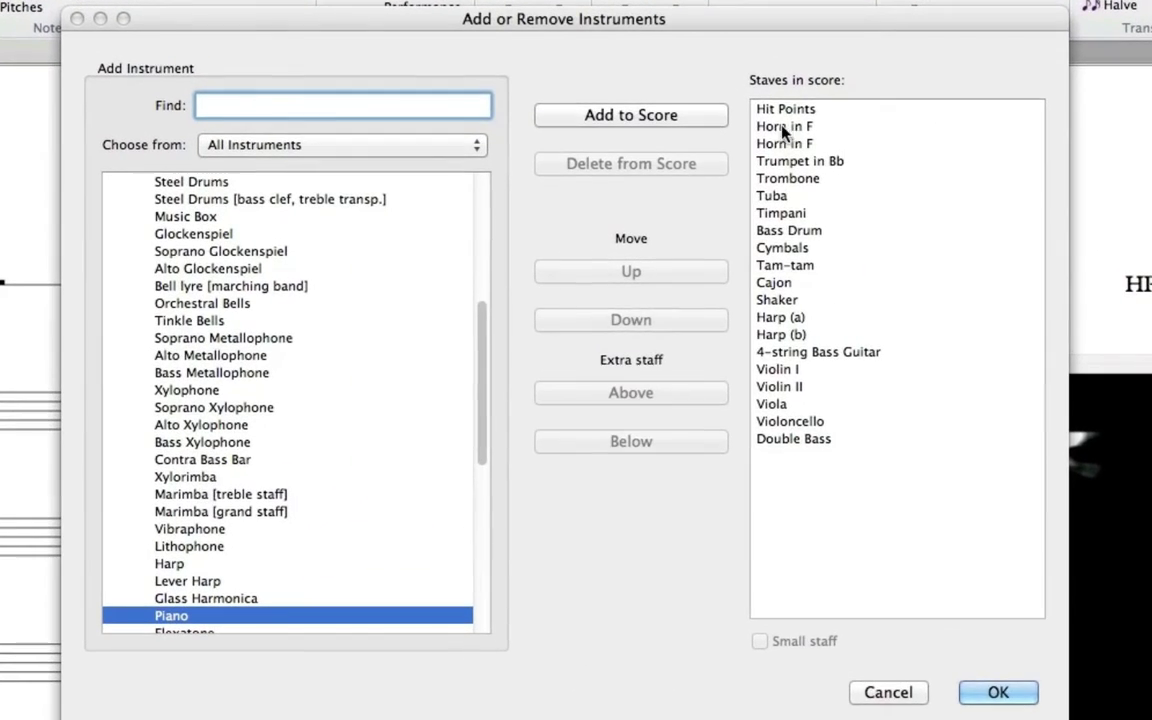
{"action": "left_click", "coordinate": [745, 119]}
{"action": "left_click", "coordinate": [654, 173]}
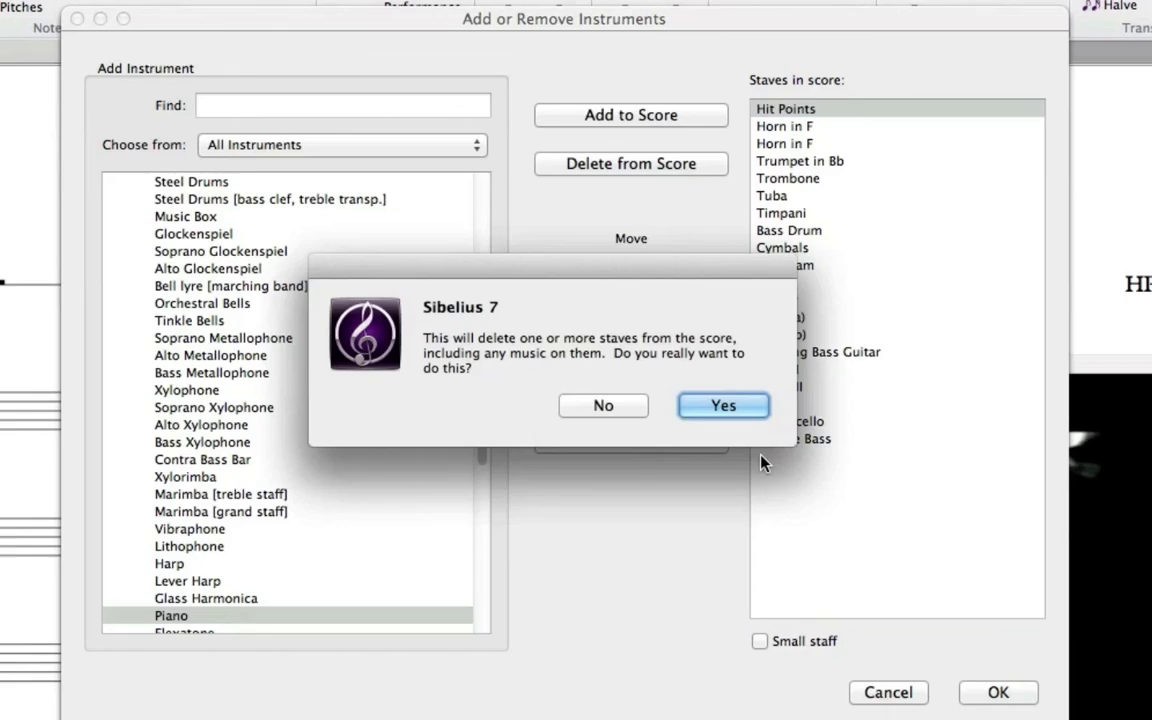
{"action": "left_click", "coordinate": [729, 410]}
{"action": "left_click", "coordinate": [1000, 692]}
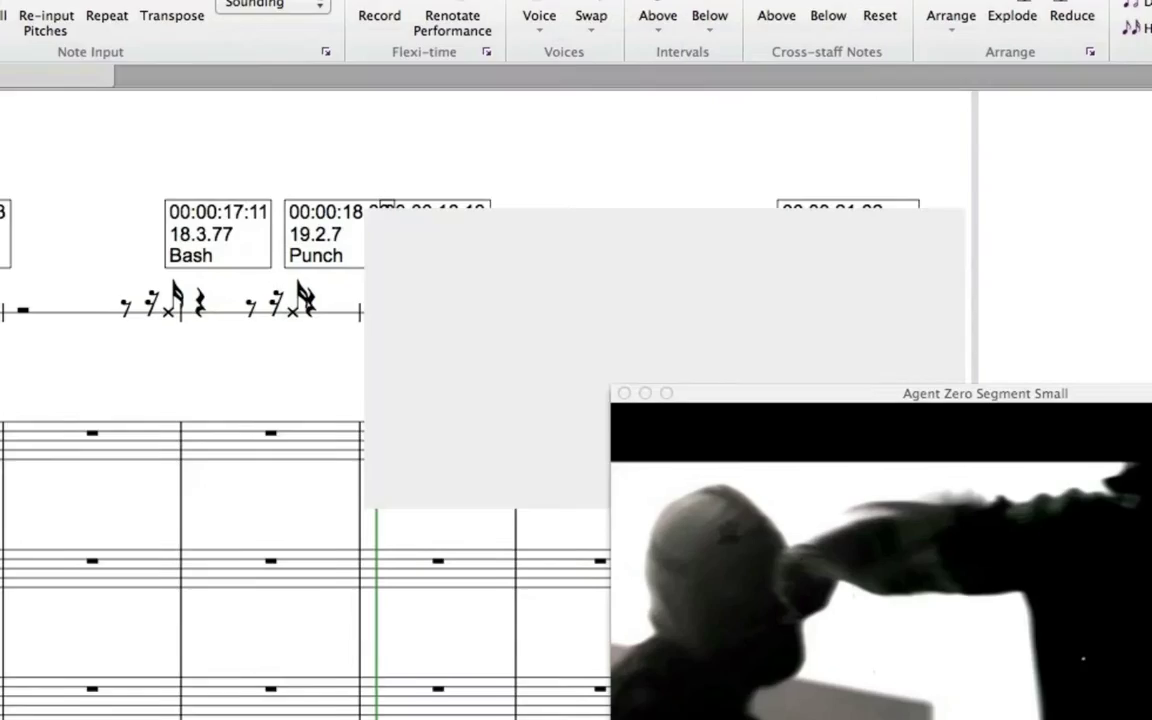